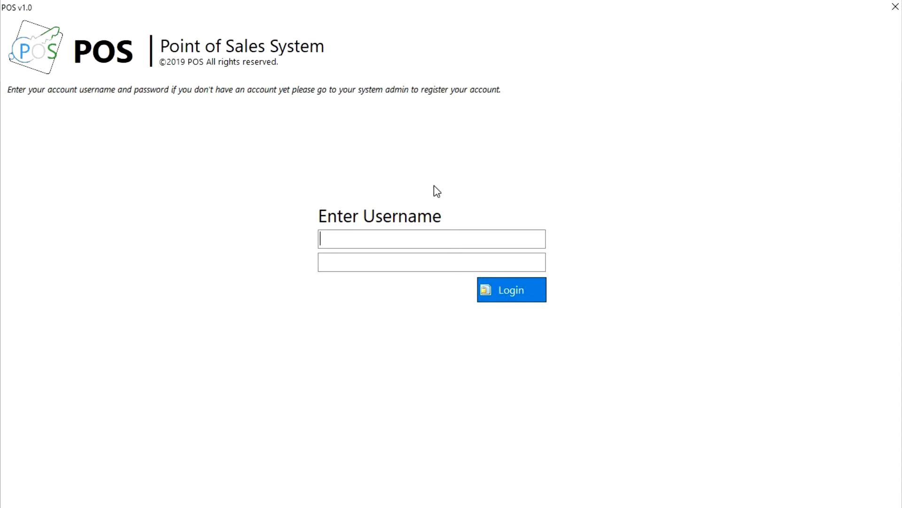
# - Sign in with the administrator username and password
pyautogui.write('mark')
pyautogui.press('Return')
pyautogui.write('****')
pyautogui.press('Return')
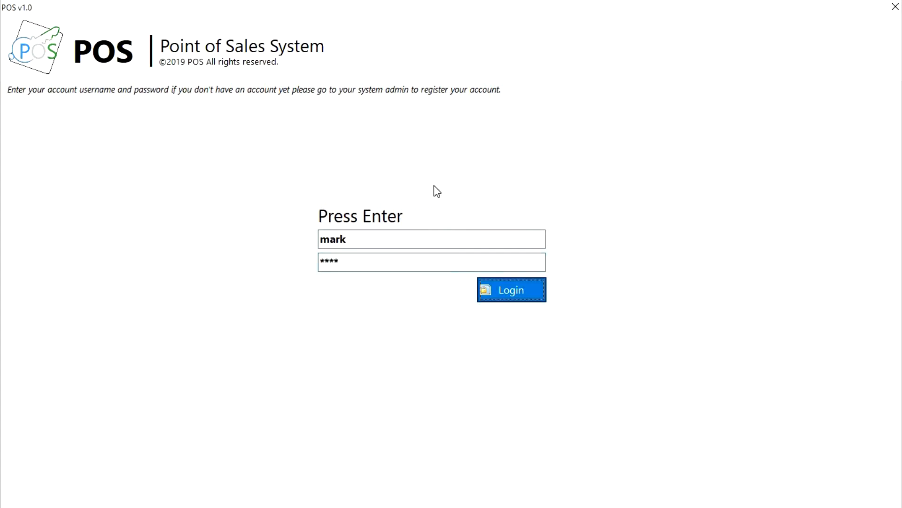
pyautogui.press('Return')
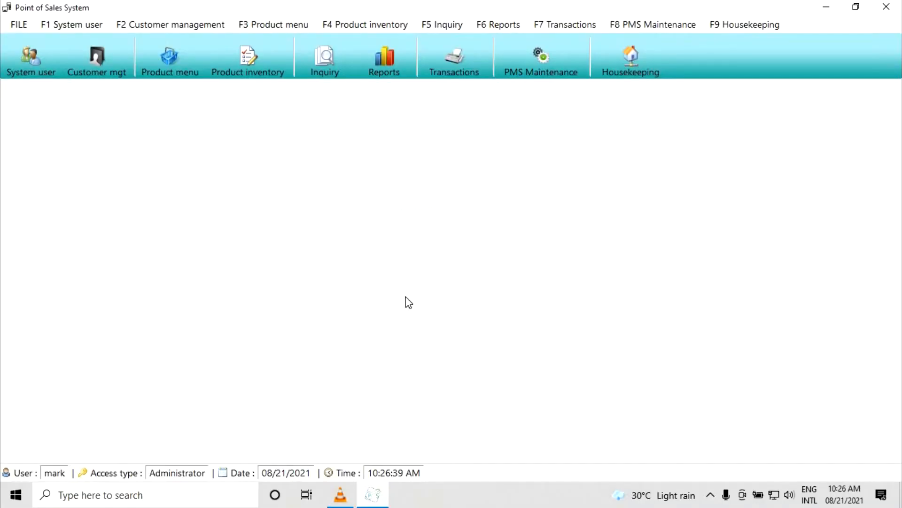
# - Start a new system user with the person's full name, username 'cashieracc', and a confirmed password
pyautogui.click(37, 51)
pyautogui.press('Tab')
pyautogui.write('cashieracc')
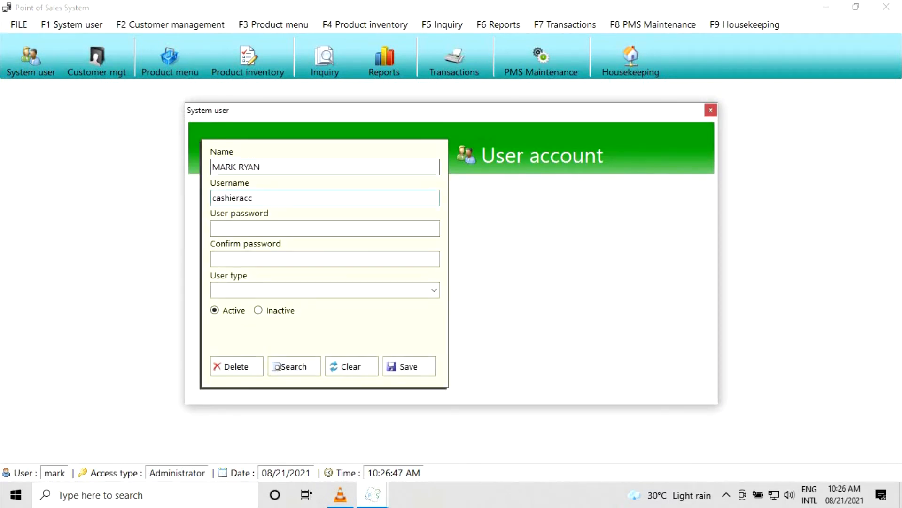
pyautogui.press('Tab')
pyautogui.write('**********')
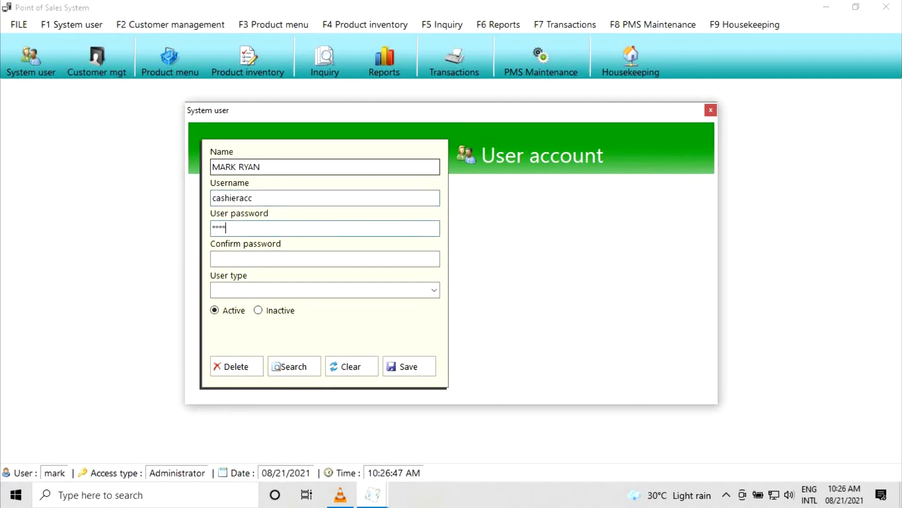
pyautogui.press('Tab')
pyautogui.write('**********')
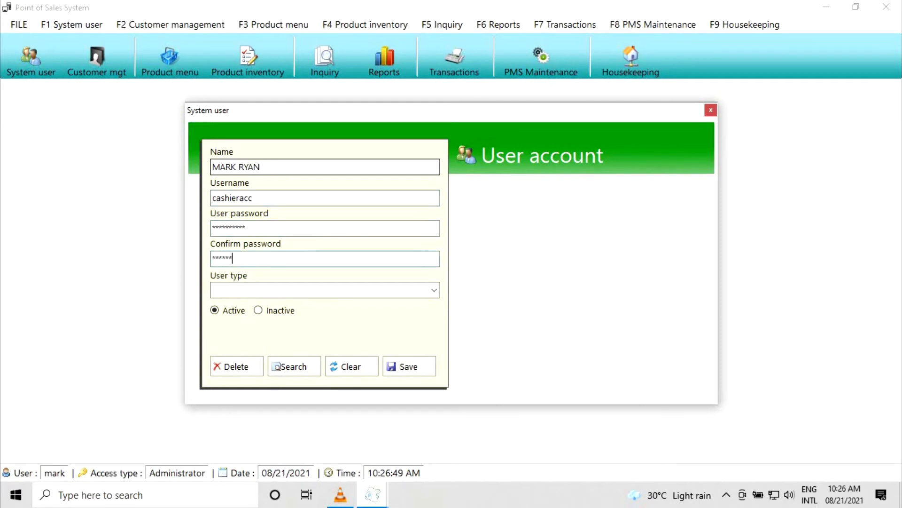
# - Set the user type to Cashier, save the account, close the form, and log out
pyautogui.click(434, 290)
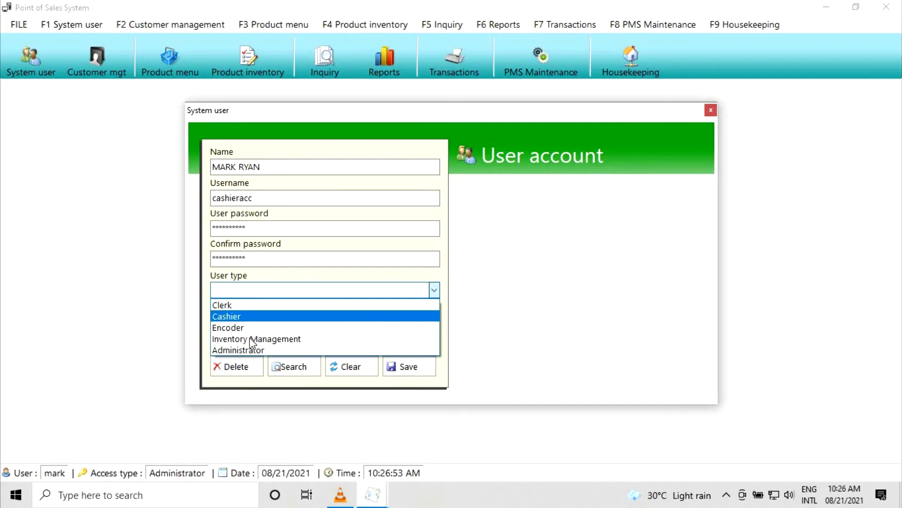
pyautogui.click(359, 318)
pyautogui.click(409, 368)
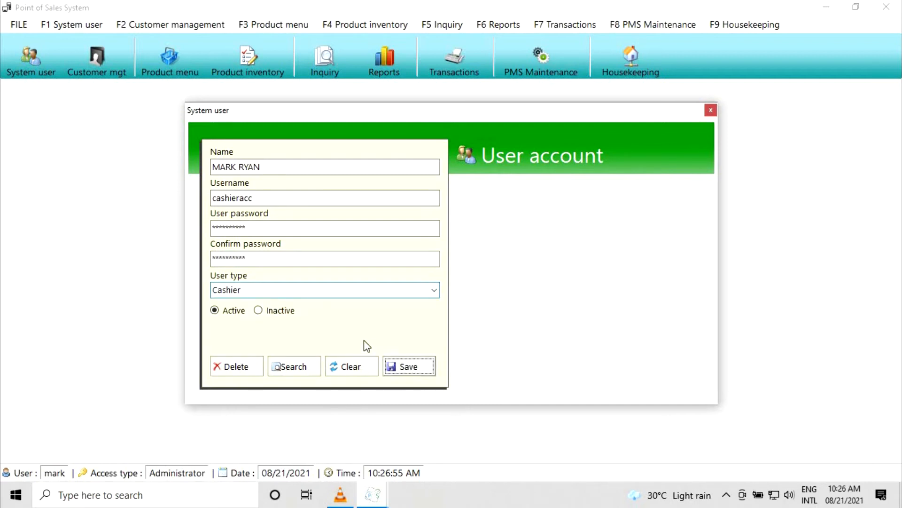
pyautogui.click(468, 293)
pyautogui.click(711, 110)
pyautogui.click(18, 25)
pyautogui.click(43, 76)
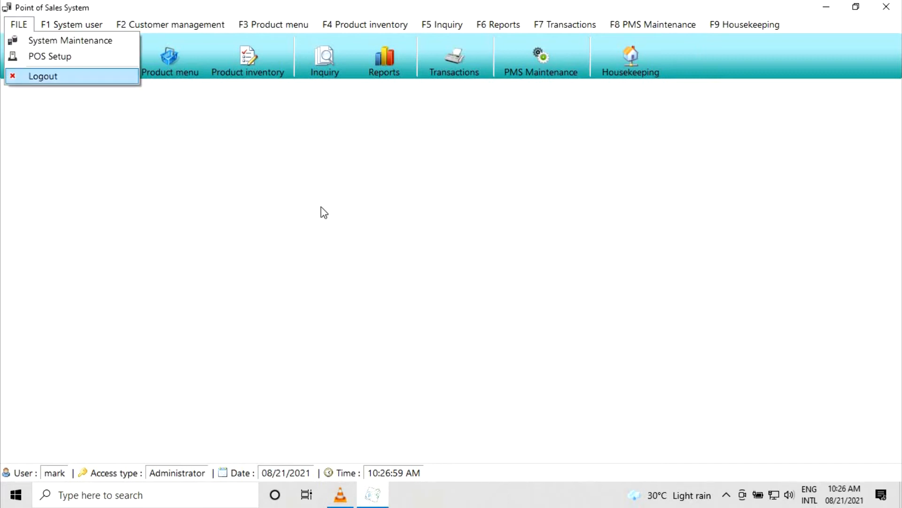
# - Sign in with the cashier account 'cashieracc' and its password
pyautogui.write('cashieracc')
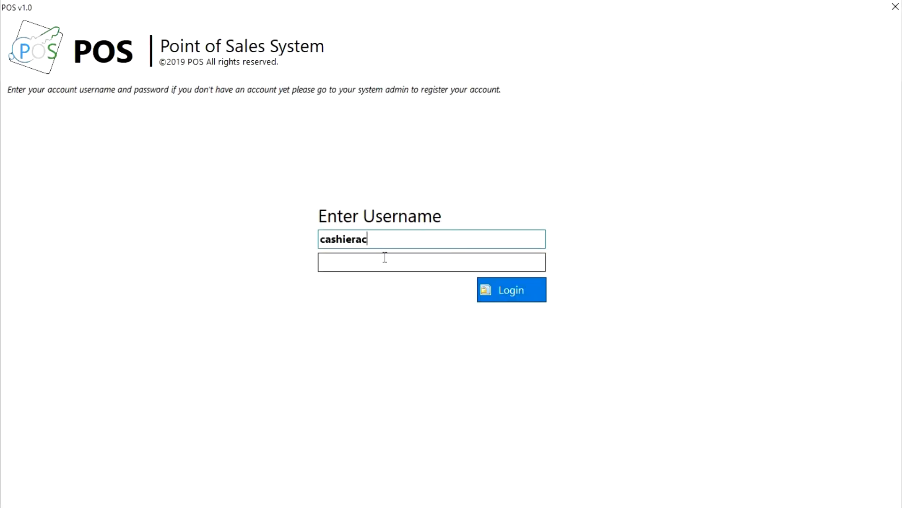
pyautogui.press('Tab')
pyautogui.write('**********')
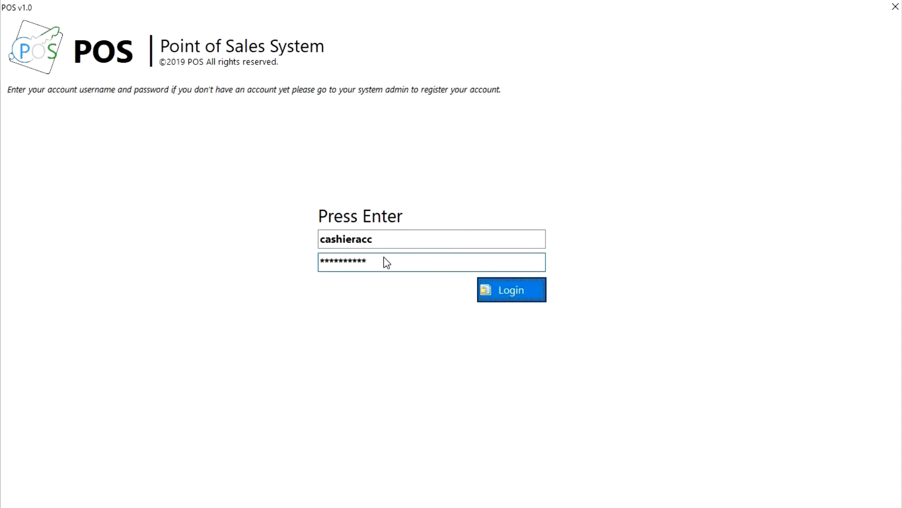
pyautogui.press('Return')
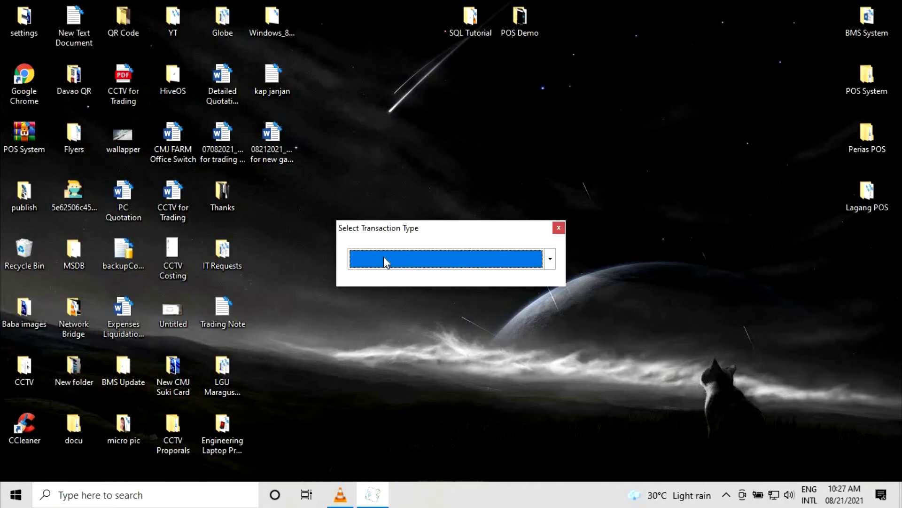
# - Choose SALES as the transaction type and confirm it
pyautogui.press('Down')
pyautogui.press('Down')
pyautogui.press('Up')
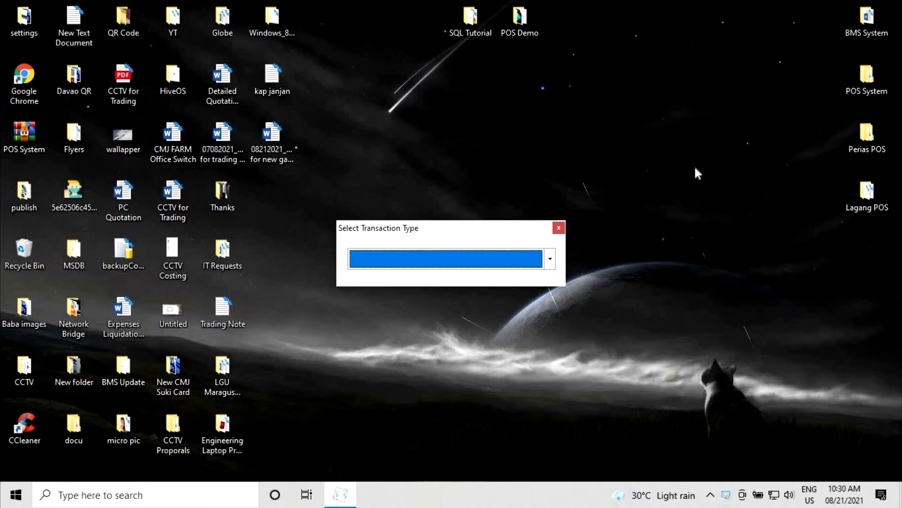
pyautogui.press('Down')
pyautogui.press('Down')
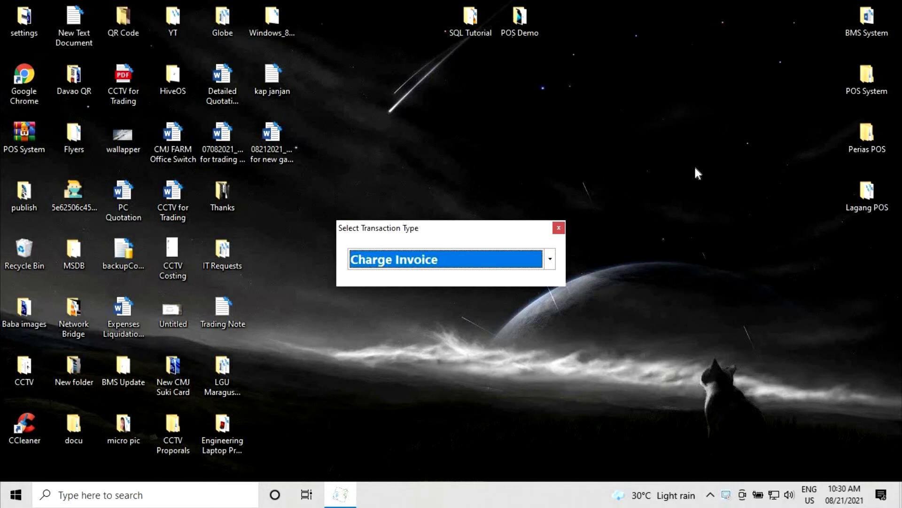
pyautogui.press('Up')
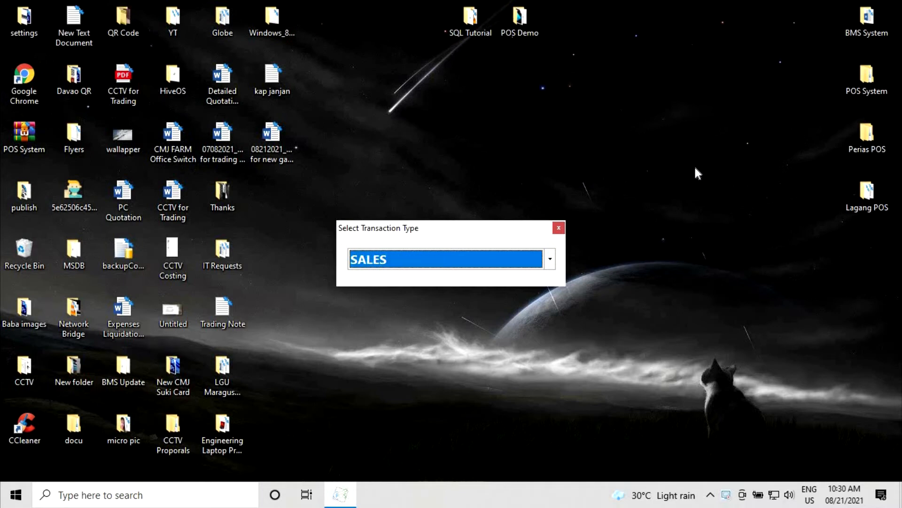
pyautogui.press('Return')
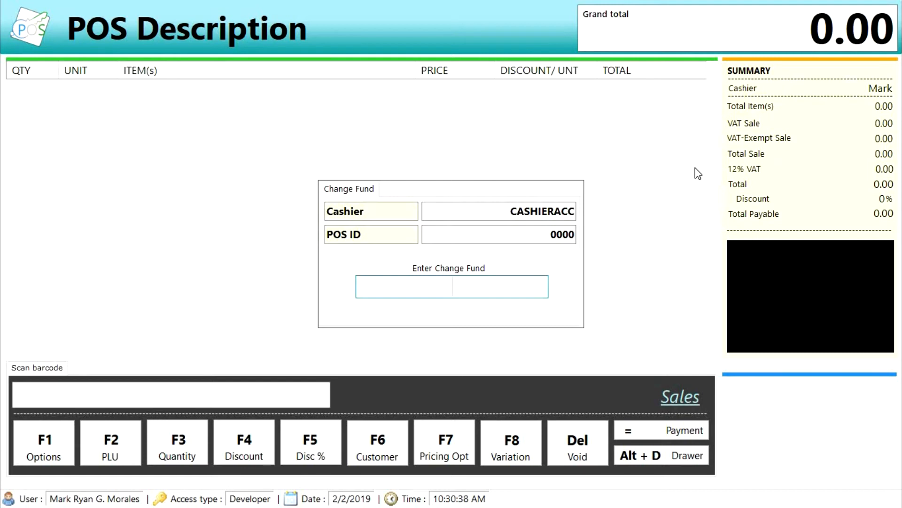
# - Enter 850 as the opening change fund and confirm saving it
pyautogui.write('850')
pyautogui.press('Return')
pyautogui.press('Return')
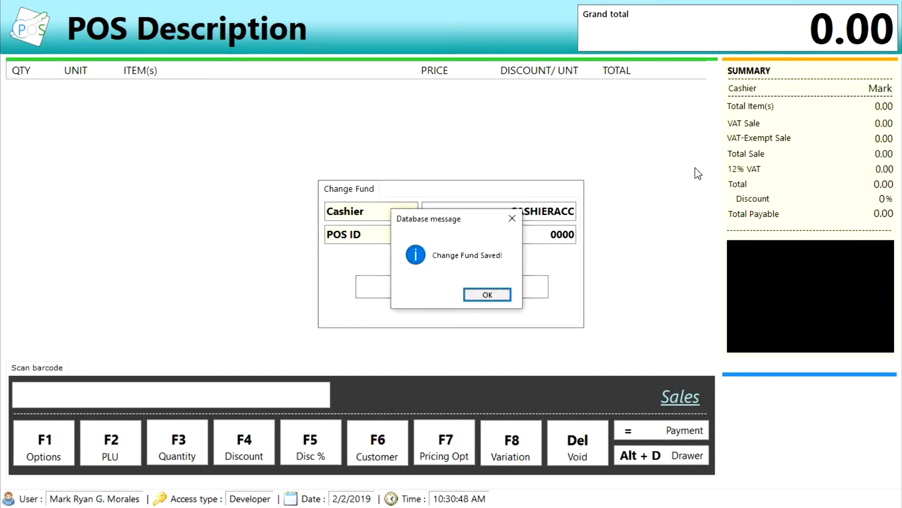
pyautogui.press('Return')
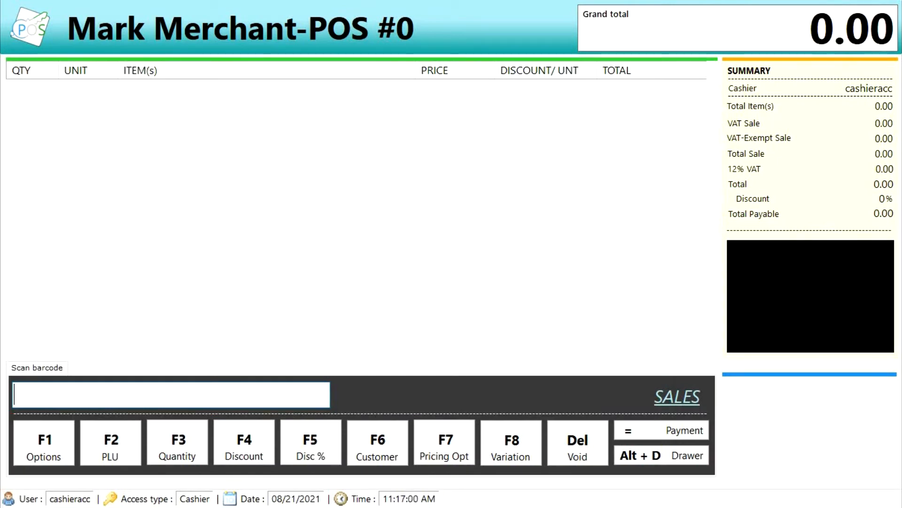
# - Scan barcode 09000817 to add the 2 heat indicator at 460.00
pyautogui.write('0')
pyautogui.write('9000817')
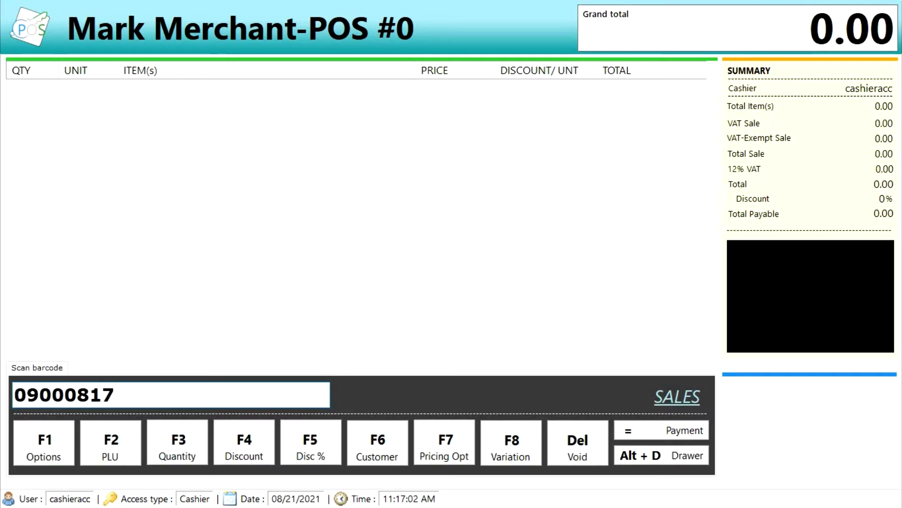
pyautogui.press('Return')
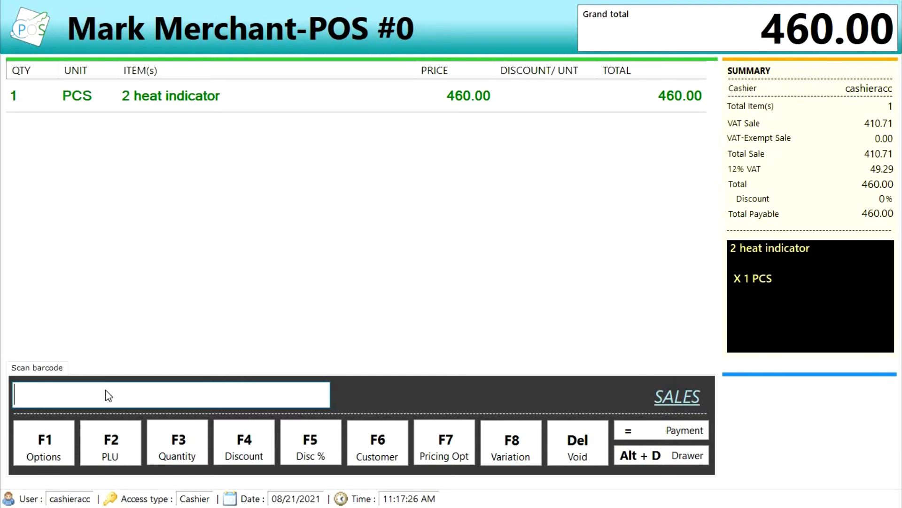
pyautogui.press('F2')
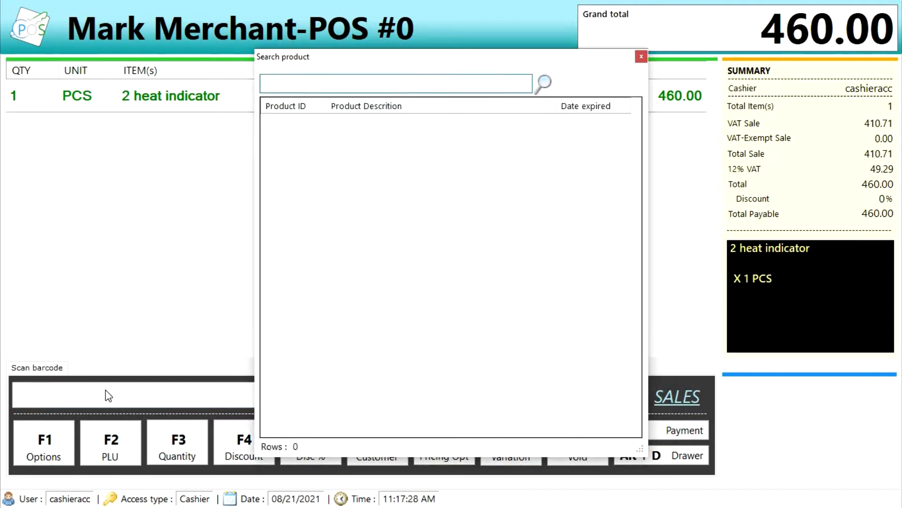
# - Search for SPEED and add Speed blue bar 380g at 19.80 to the sale
pyautogui.write('SPEED')
pyautogui.press('Down')
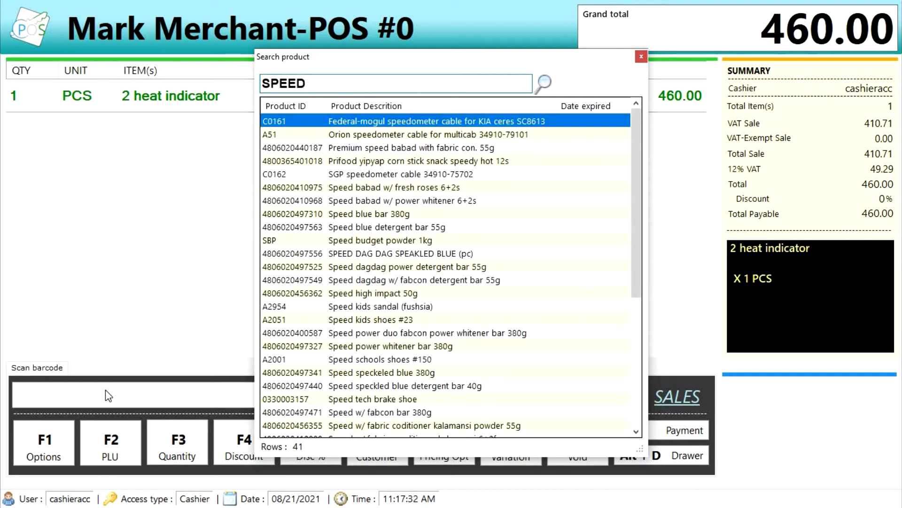
pyautogui.press('Down')
pyautogui.press('Down')
pyautogui.press('Down')
pyautogui.press('Down')
pyautogui.press('Down')
pyautogui.press('Down')
pyautogui.press('Down')
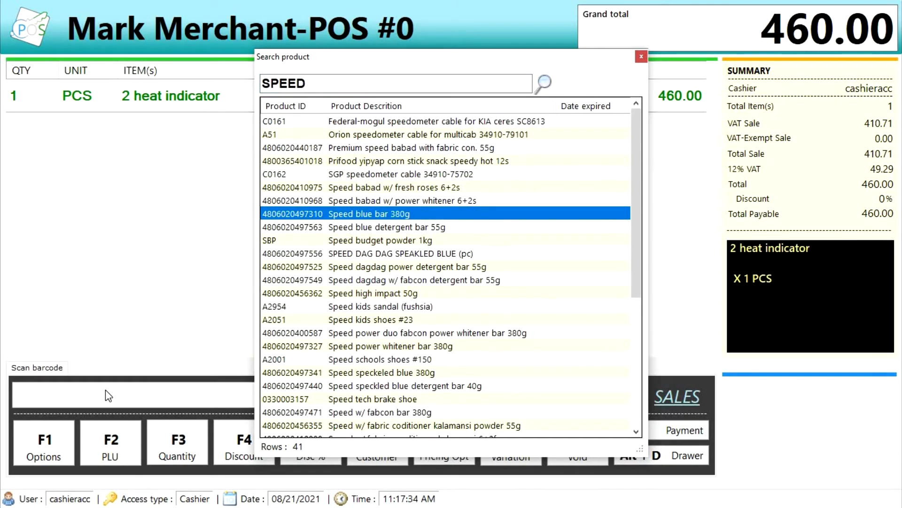
pyautogui.press('Return')
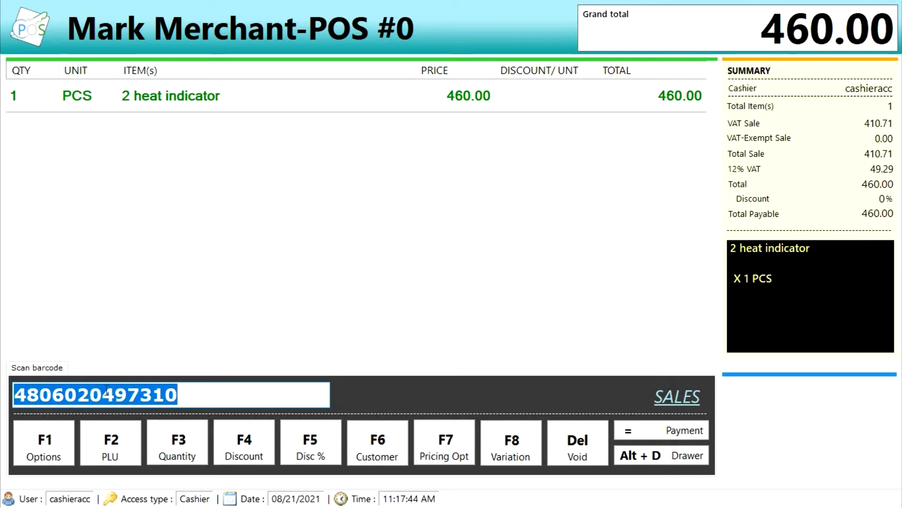
pyautogui.press('Return')
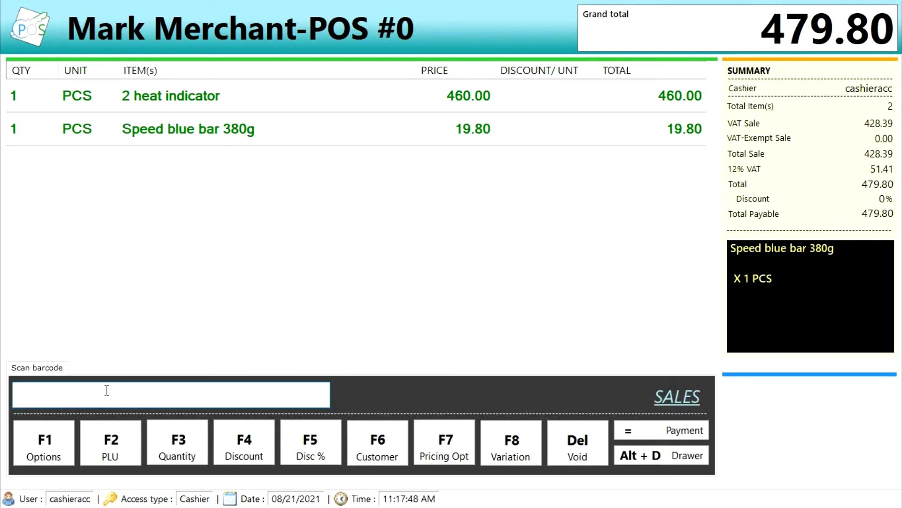
pyautogui.press('Up')
pyautogui.press('Up')
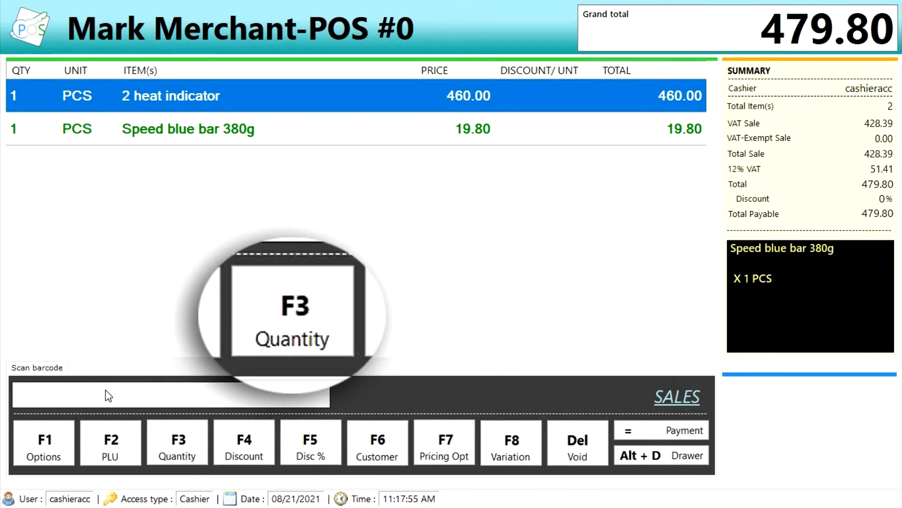
# - Change the 2 heat indicator quantity to 10, making the total 4,619.80
pyautogui.press('F3')
pyautogui.write('10')
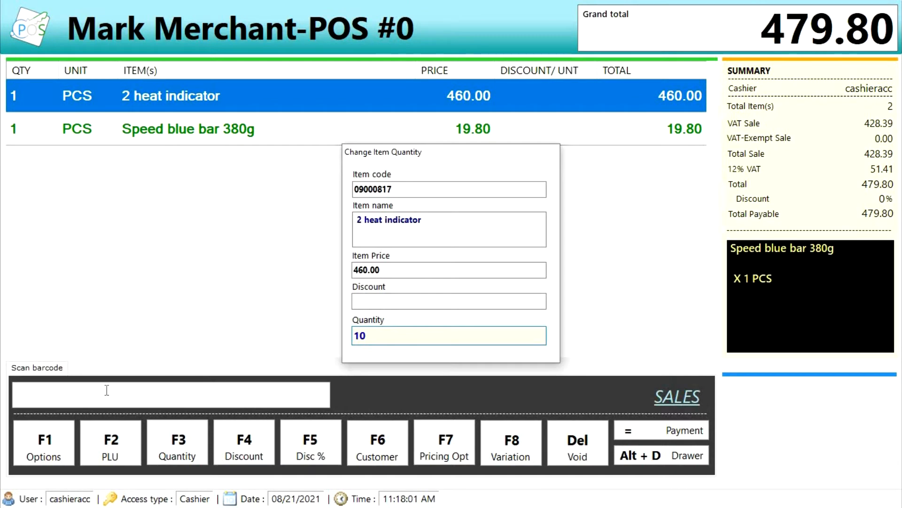
pyautogui.press('Return')
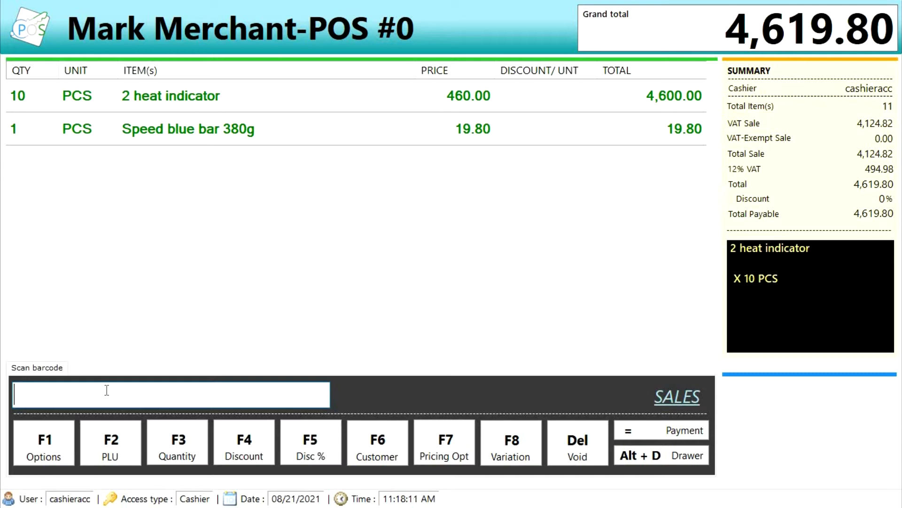
pyautogui.press('Up')
pyautogui.press('Up')
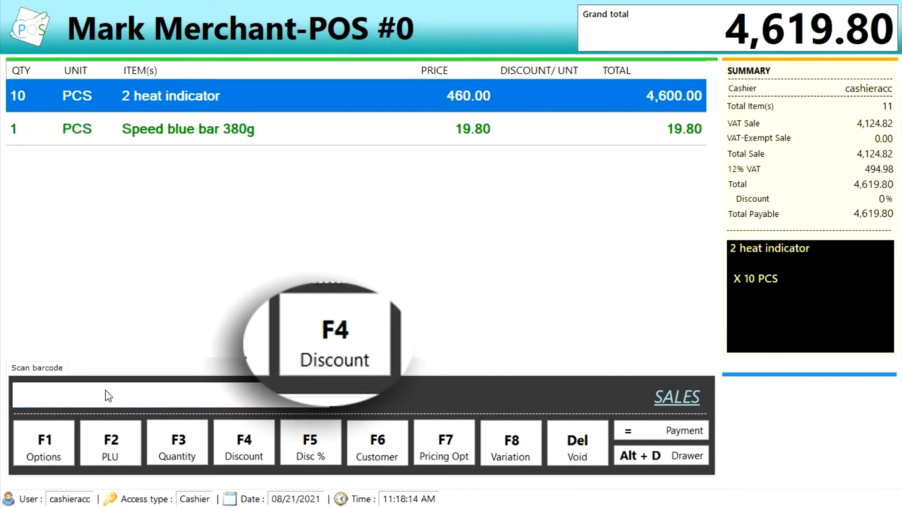
# - Apply a 5.00 per-unit discount, then a 10% discount (46.00 off each) to the 2 heat indicator
pyautogui.press('F4')
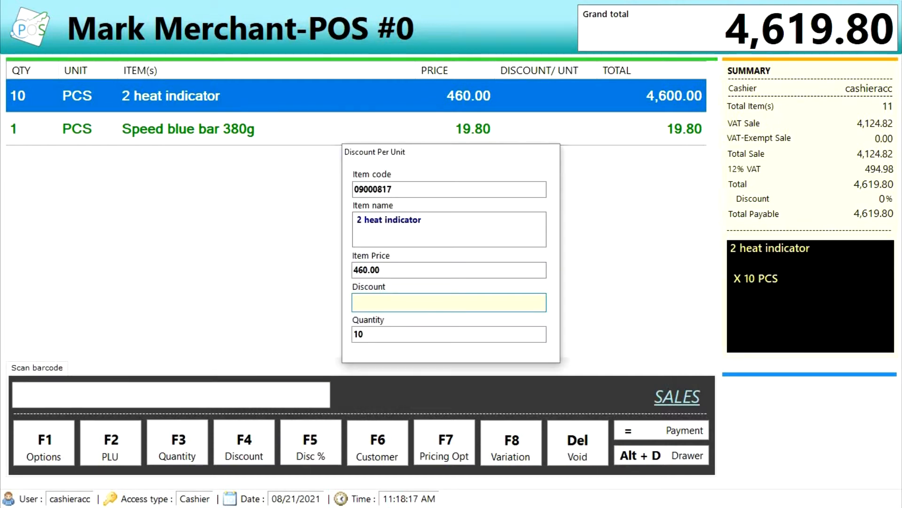
pyautogui.write('5')
pyautogui.press('Return')
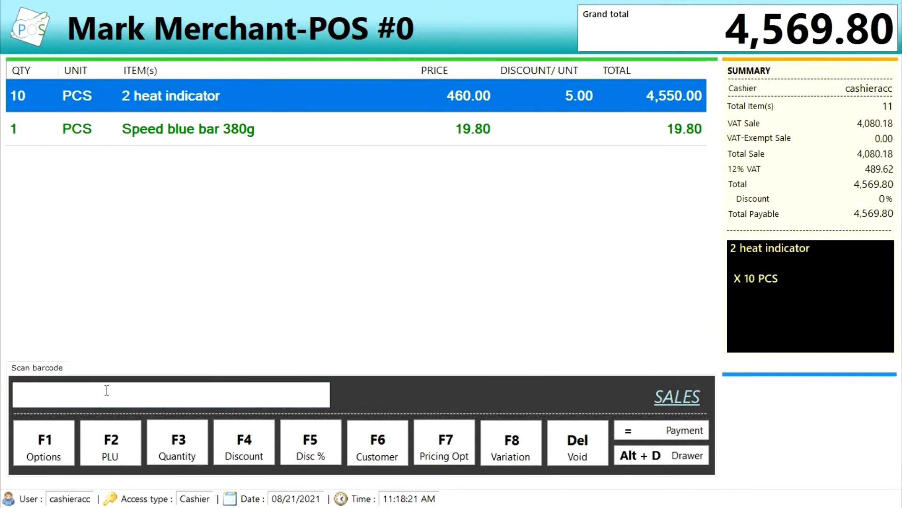
pyautogui.press('F5')
pyautogui.write('10')
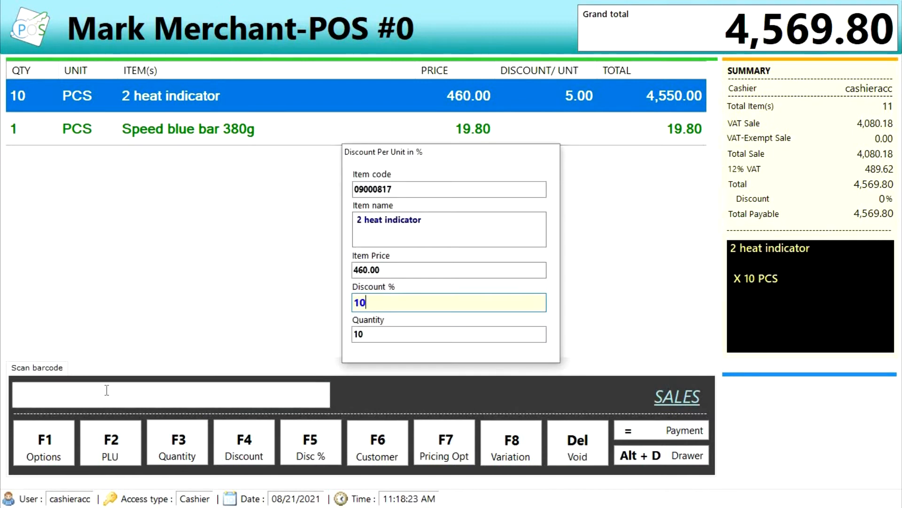
pyautogui.press('Return')
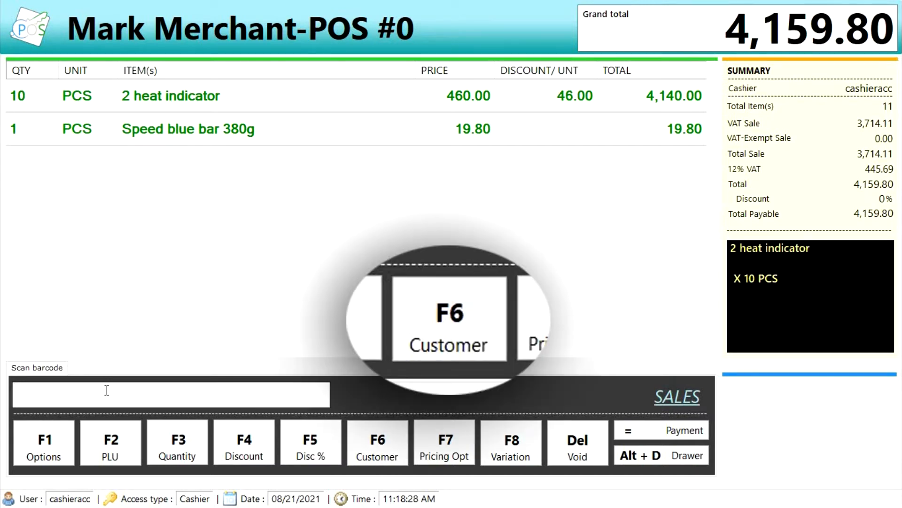
# - Record the customer's full name on the sale
pyautogui.press('F6')
pyautogui.press('Return')
pyautogui.press('Return')
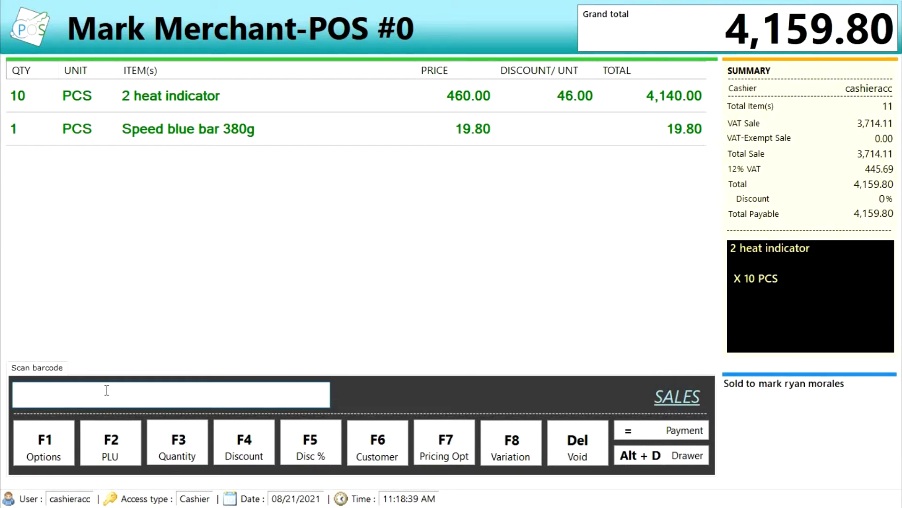
# - Clear the customer name and save it empty, keeping the total at 4,159.80
pyautogui.press('F6')
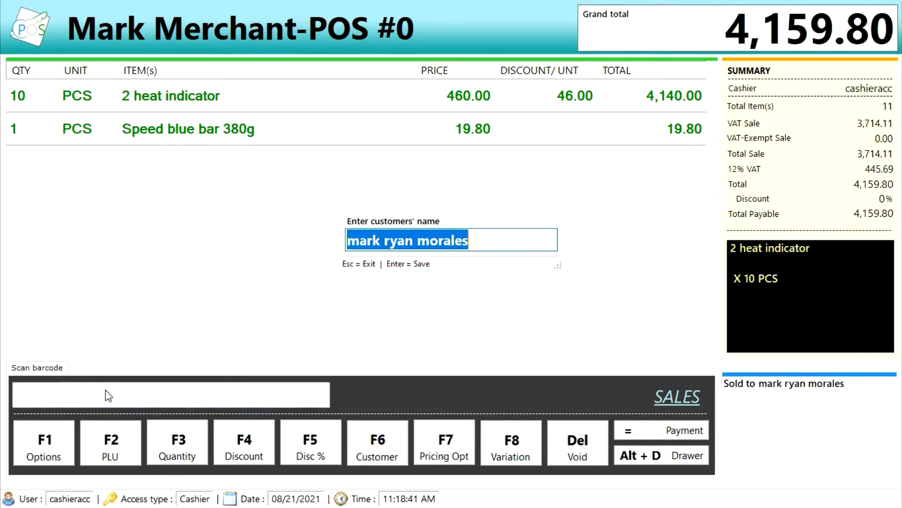
pyautogui.press('BackSpace')
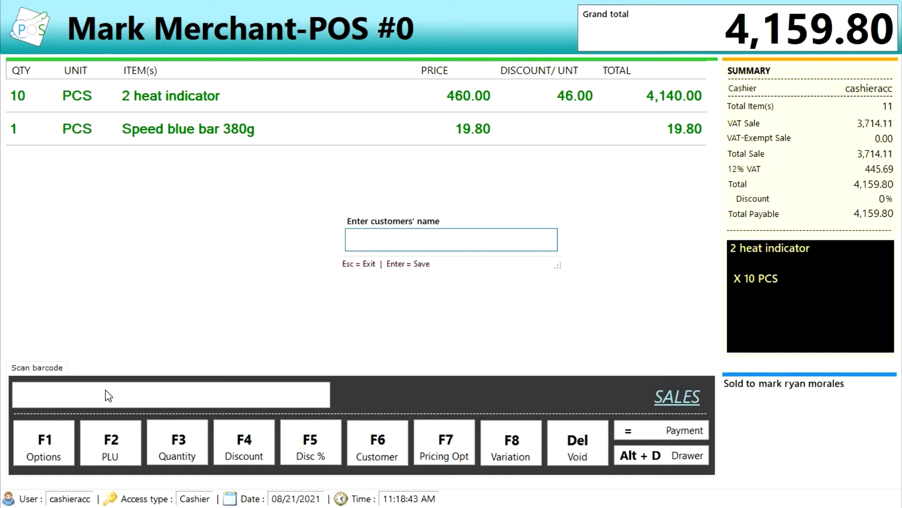
pyautogui.press('Return')
pyautogui.press('Return')
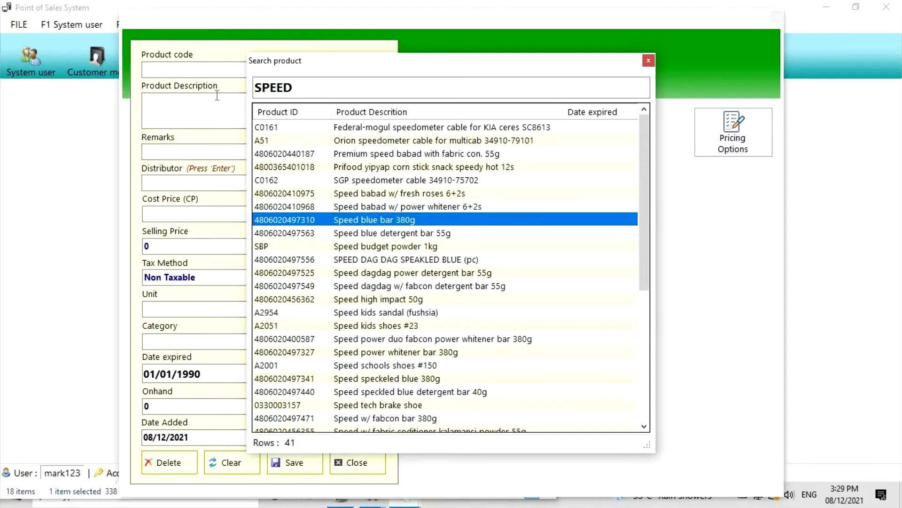
# - Add a 'speed blue bar /cut' pricing option at 5.50 to Speed blue bar 380g
pyautogui.press('Return')
pyautogui.press('Tab')
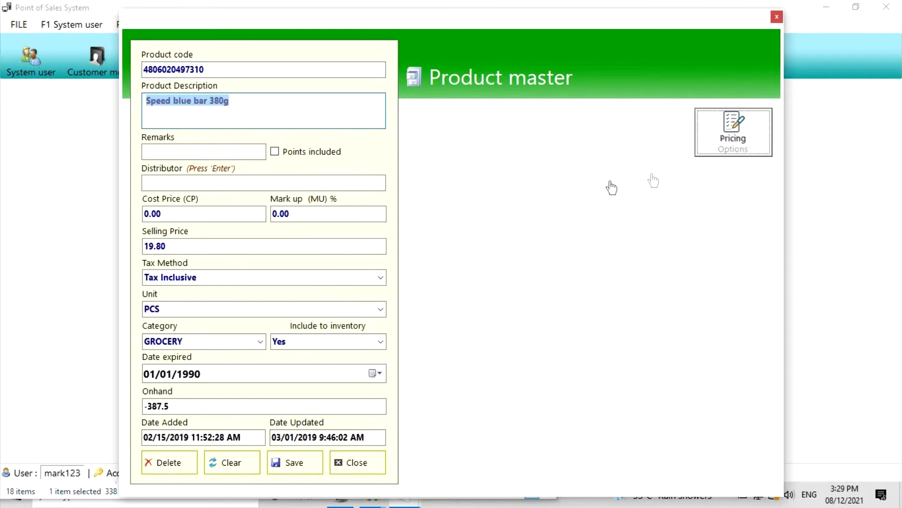
pyautogui.click(732, 132)
pyautogui.write('speed blue bar /cut')
pyautogui.press('Tab')
pyautogui.write('5.50')
pyautogui.click(347, 347)
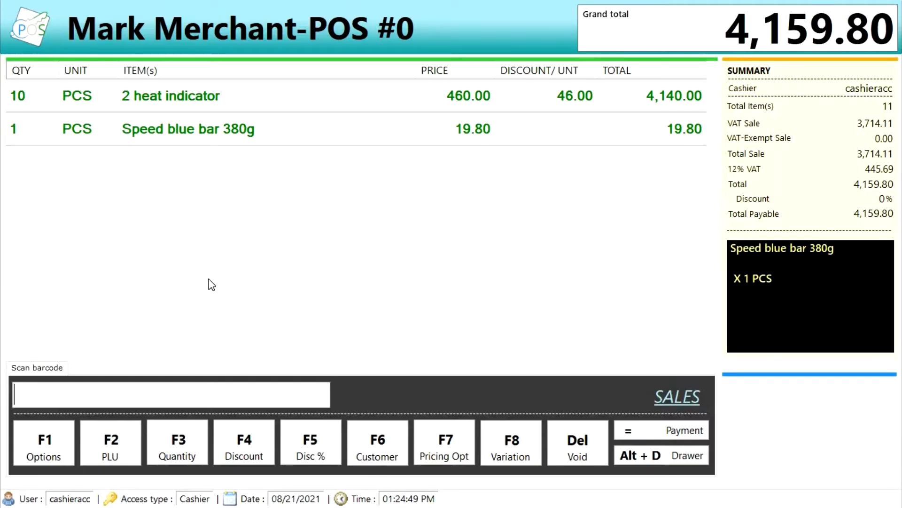
# - Switch the Speed blue bar sale line to the /cut price, totalling 4,145.50
pyautogui.press('Up')
pyautogui.press('Up')
pyautogui.press('Down')
pyautogui.press('F7')
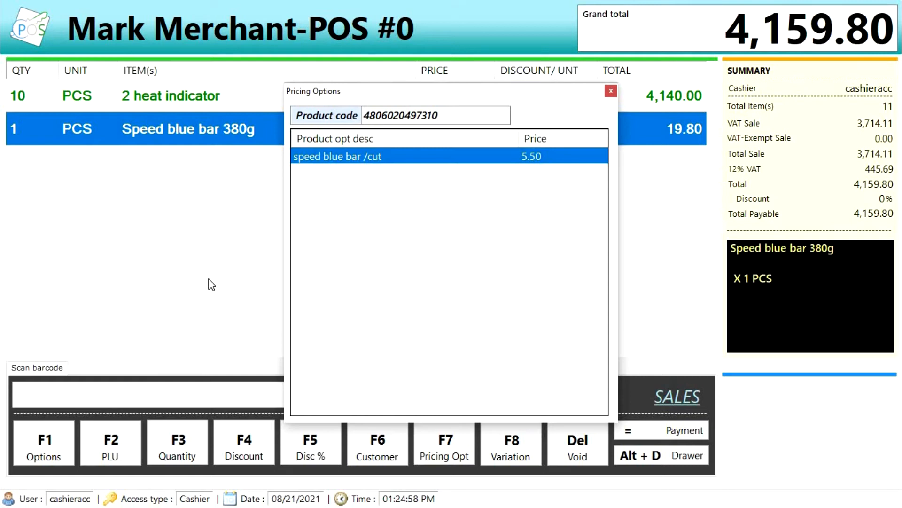
pyautogui.press('Return')
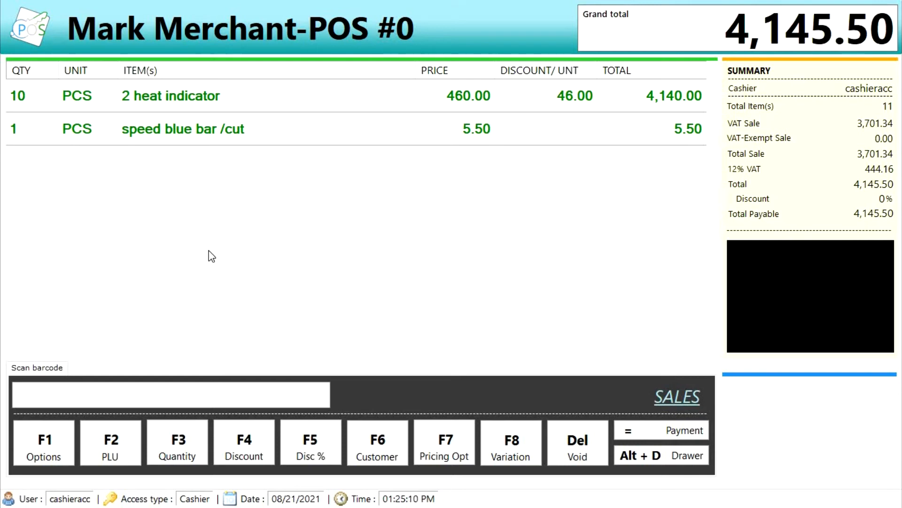
pyautogui.click(201, 398)
# - Add 1 kg of CHICKEN WINGS /kg at 198.00 via a CHICK search, making the total 4,343.50
pyautogui.press('F2')
pyautogui.write('CHICK')
pyautogui.press('Down')
pyautogui.press('Down')
pyautogui.press('Return')
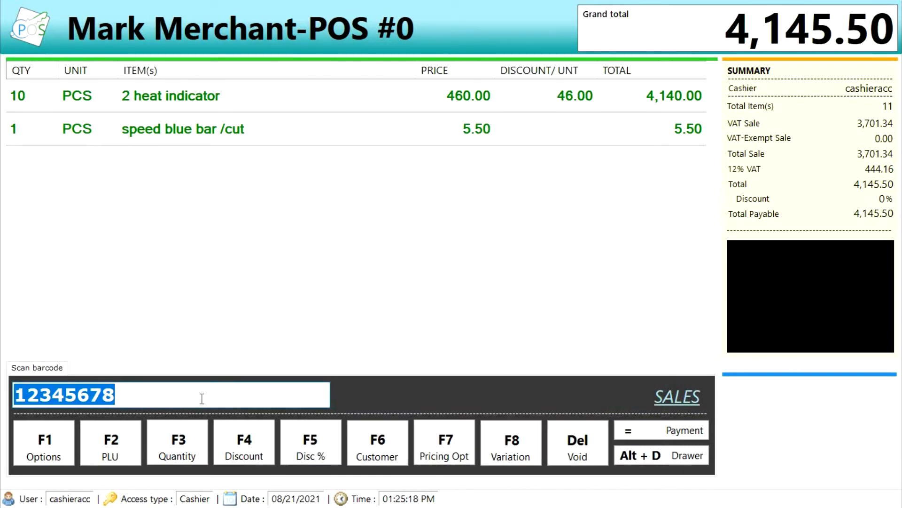
pyautogui.press('Return')
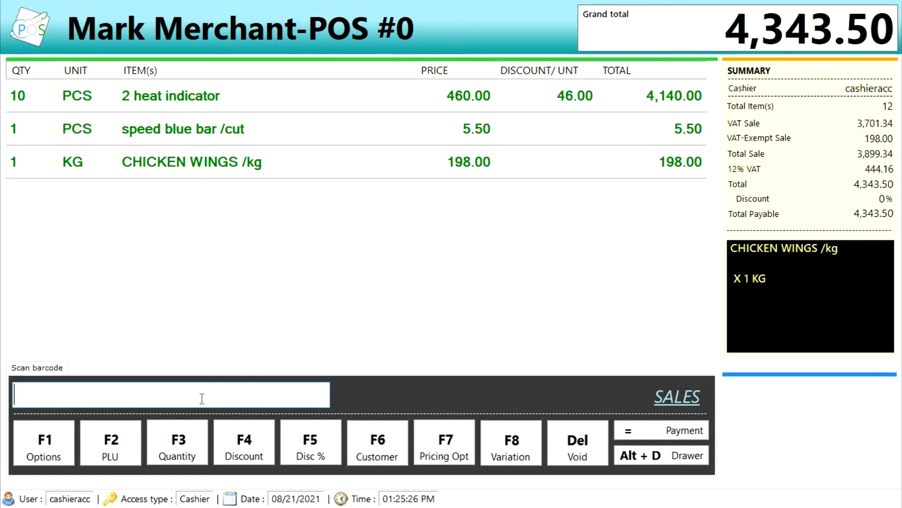
pyautogui.press('Up')
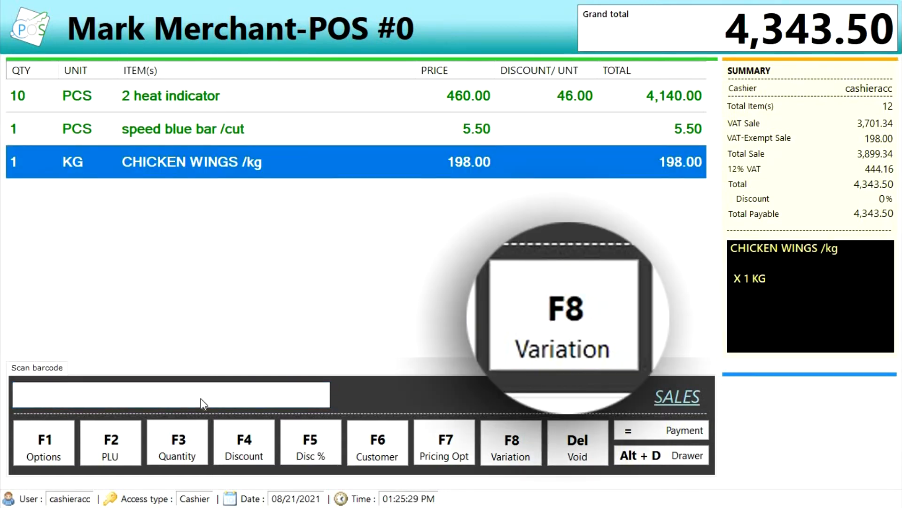
# - Set the chicken wings variation to 0.90 G, priced at 178.20
pyautogui.press('F8')
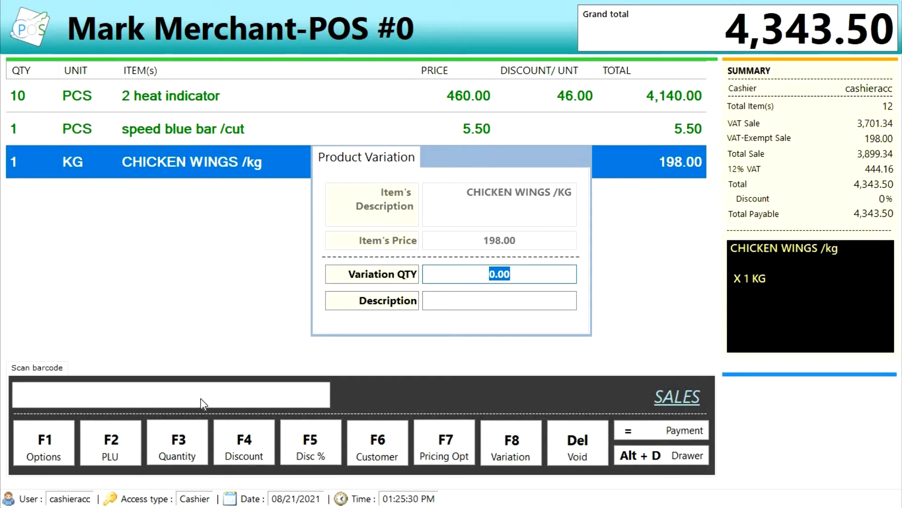
pyautogui.write('.9')
pyautogui.press('Return')
pyautogui.write('G')
pyautogui.press('Return')
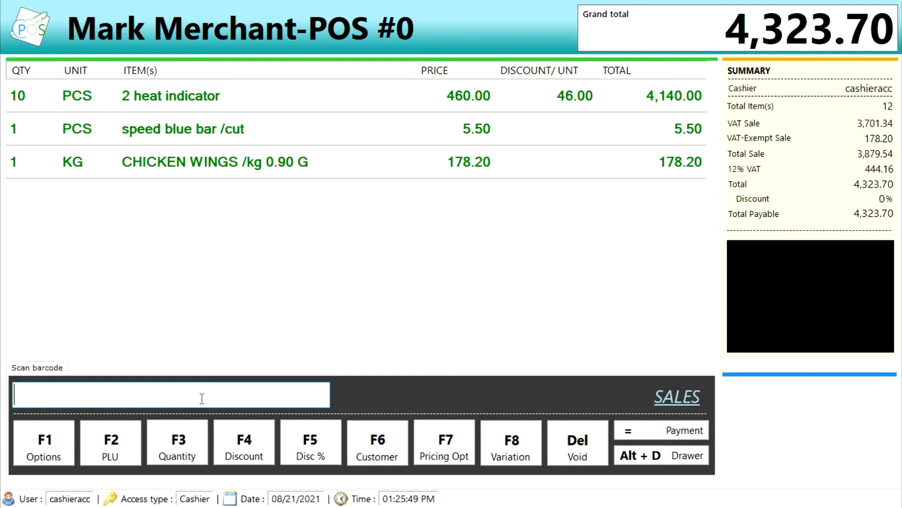
# - Change the chicken wings quantity to 2, bringing the total to 4,501.90
pyautogui.press('F3')
pyautogui.write('2')
pyautogui.press('Return')
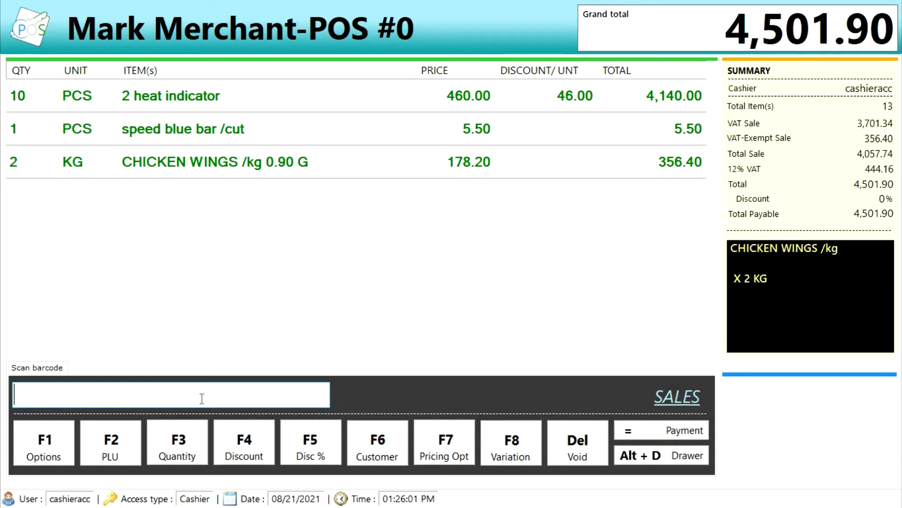
pyautogui.press('Up')
pyautogui.press('Up')
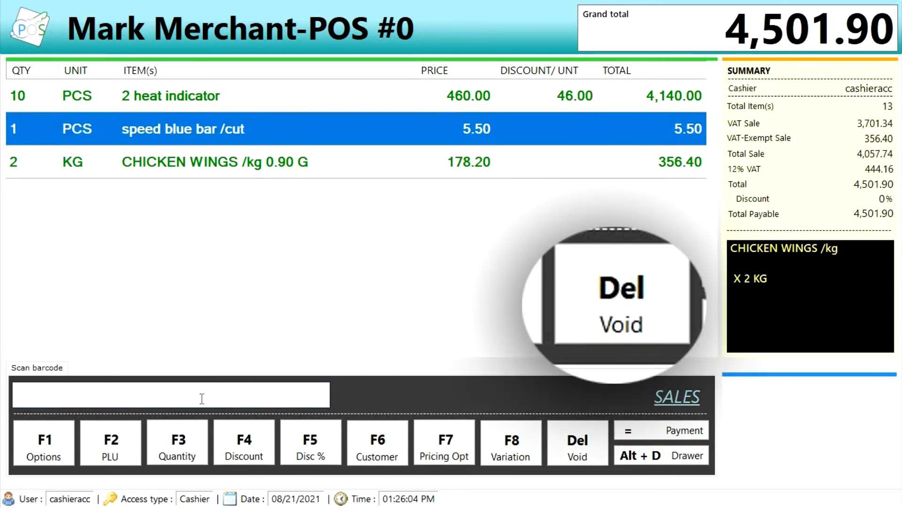
# - Void the speed blue bar /cut line using supervisor username and password, leaving 4,496.40
pyautogui.press('Delete')
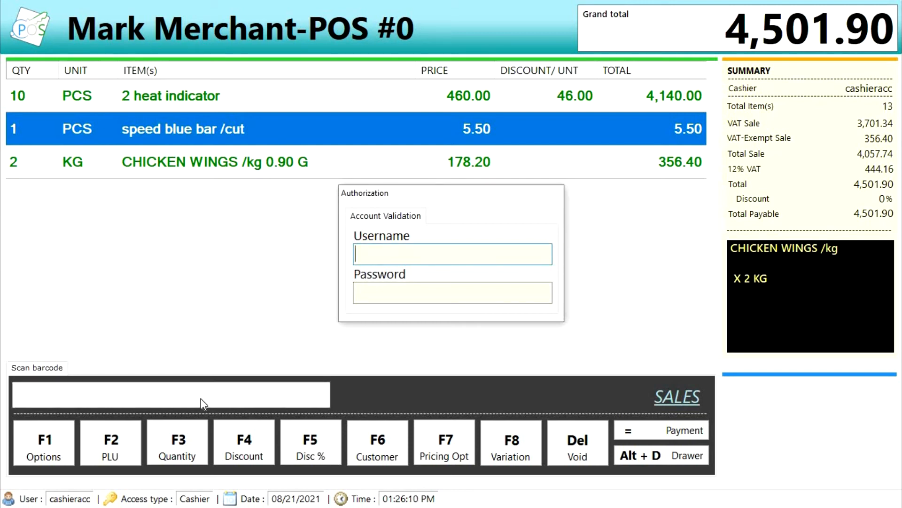
pyautogui.write('mark')
pyautogui.press('Tab')
pyautogui.write('****')
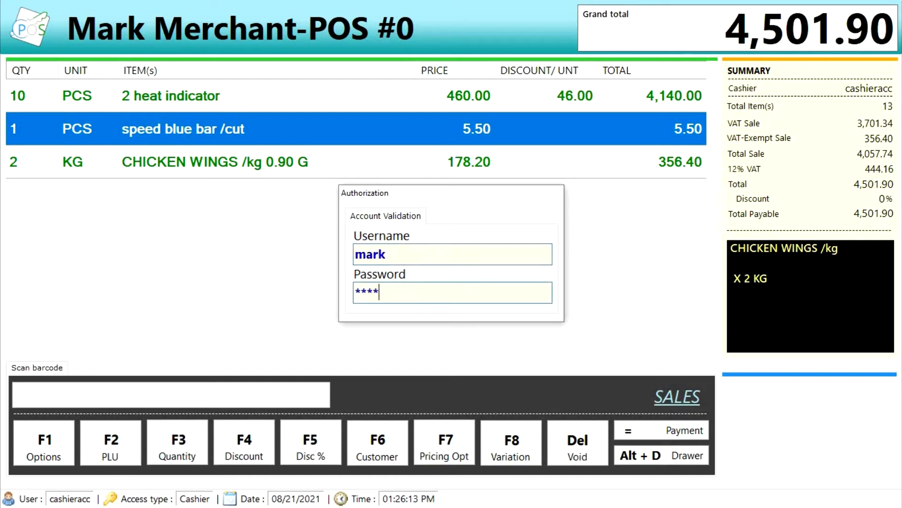
pyautogui.press('Return')
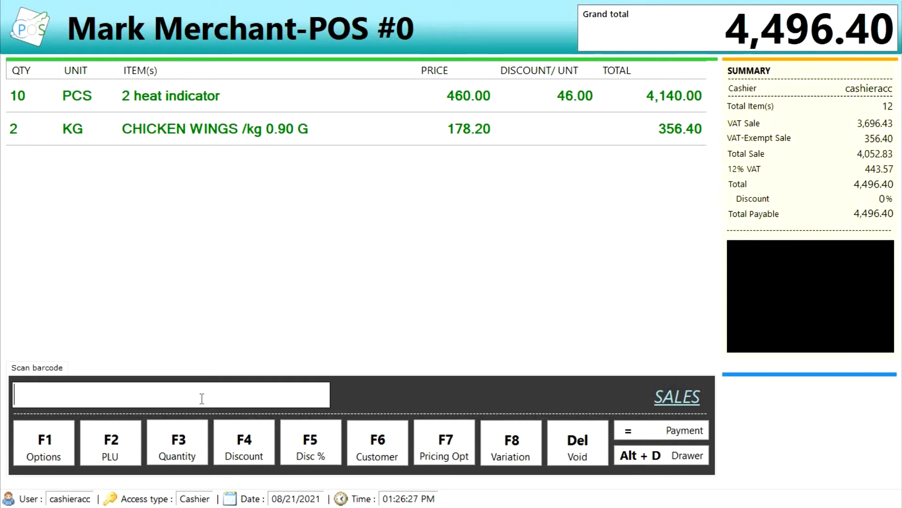
pyautogui.press('F2')
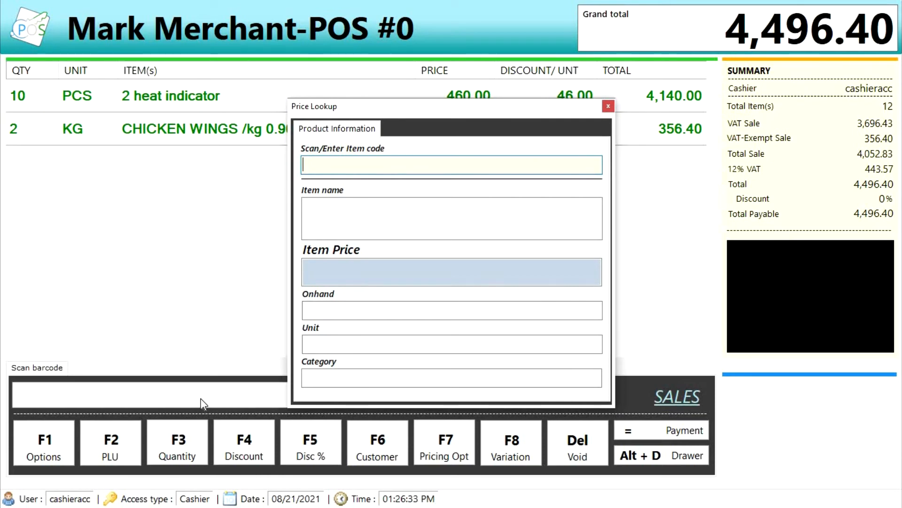
# - Search SPEED in Price Lookup and load Speed blue bar 380g to see its price
pyautogui.press('Return')
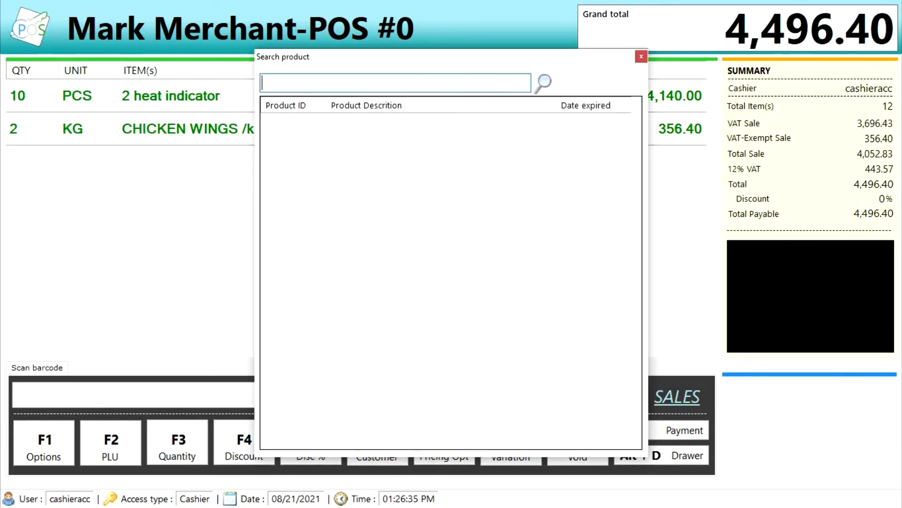
pyautogui.write('SPEED')
pyautogui.press('Down')
pyautogui.press('Down')
pyautogui.press('Down')
pyautogui.press('Down')
pyautogui.press('Down')
pyautogui.press('Down')
pyautogui.press('Down')
pyautogui.press('Down')
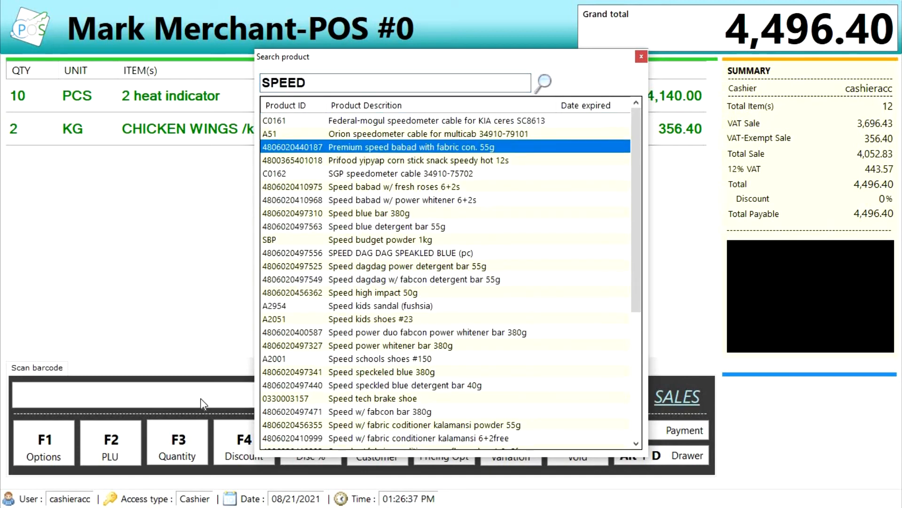
pyautogui.press('Tab')
pyautogui.press('Return')
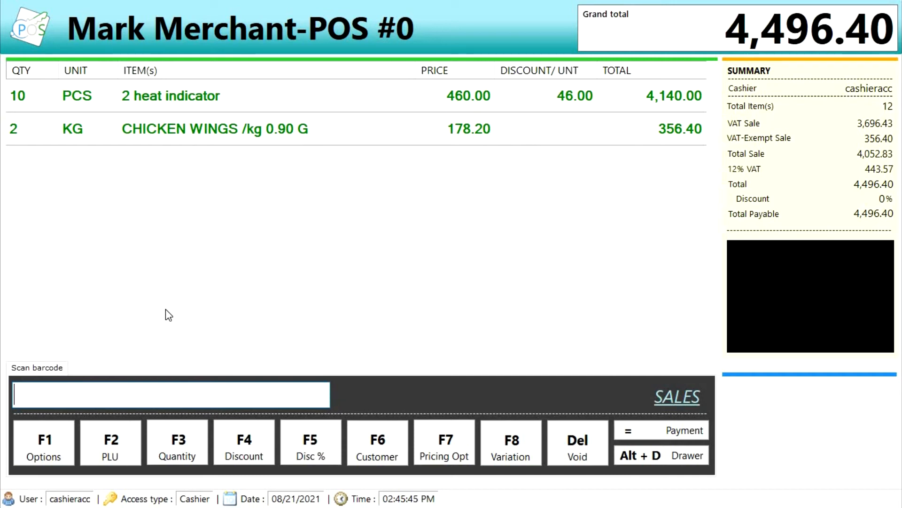
# - Go to Sales Adjustments > Other discounts in the cashier options list
pyautogui.rightClick(165, 309)
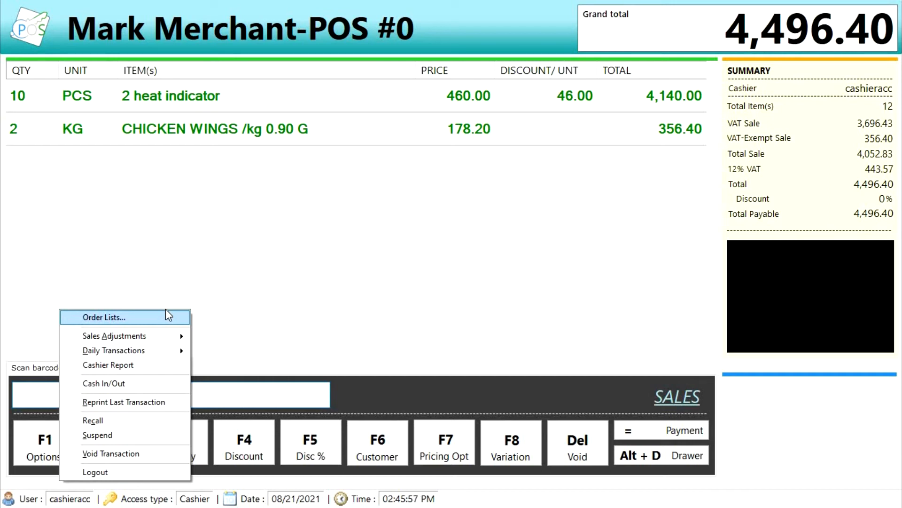
pyautogui.press('Down')
pyautogui.press('Right')
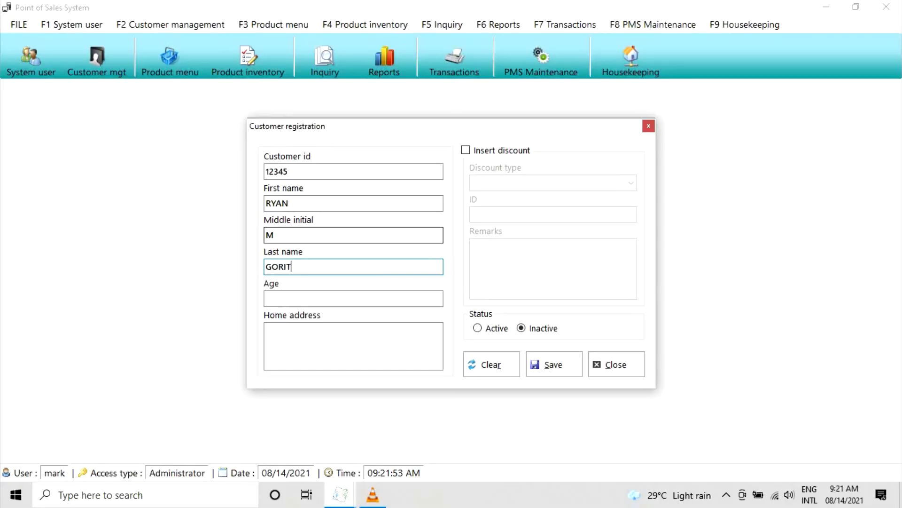
# - Register an active customer aged 25, address SAMPLE ADDRESS, with a Person w/ disability discount ID
pyautogui.click(374, 301)
pyautogui.write('25')
pyautogui.press('Tab')
pyautogui.write('SAMPLE ADDRESS')
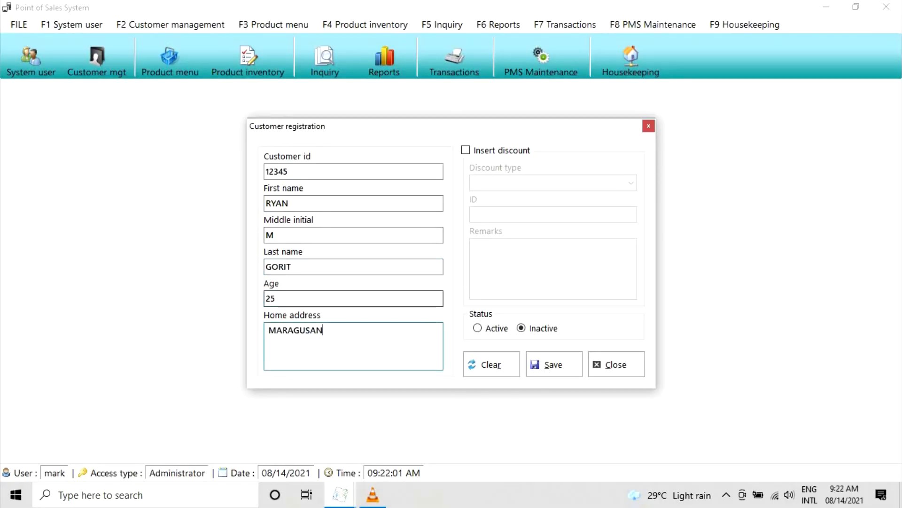
pyautogui.click(465, 150)
pyautogui.click(631, 183)
pyautogui.click(508, 212)
pyautogui.write('1')
pyautogui.press('Tab')
pyautogui.click(478, 328)
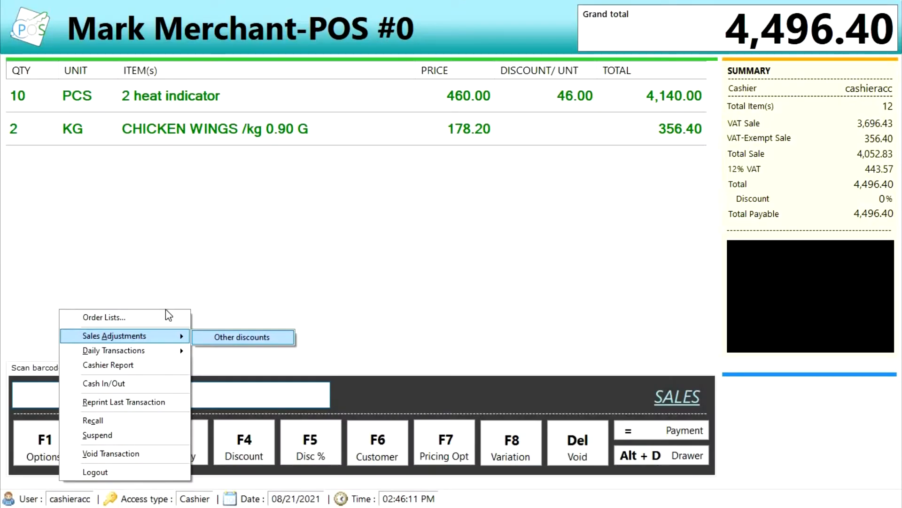
pyautogui.press('Return')
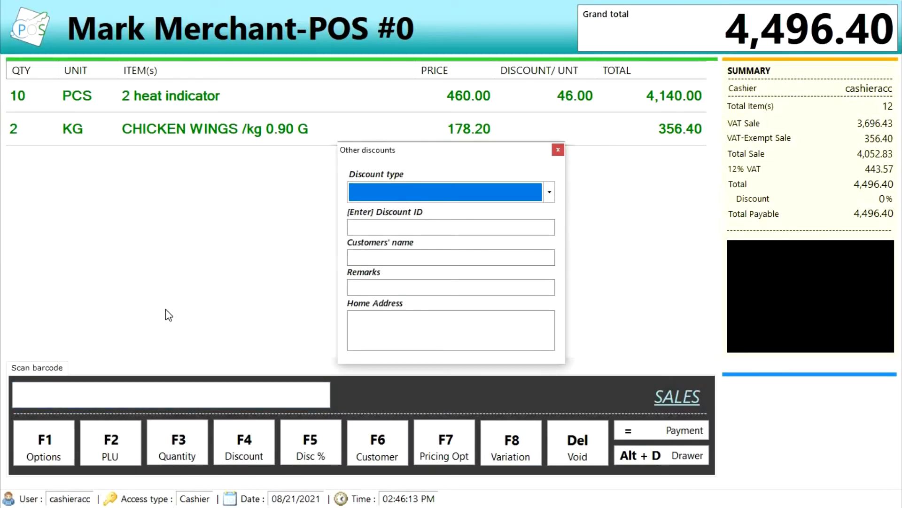
# - Apply the customer's Person w/ disability 30% discount, cutting the total to 3,147.48
pyautogui.press('Down')
pyautogui.press('Down')
pyautogui.press('Up')
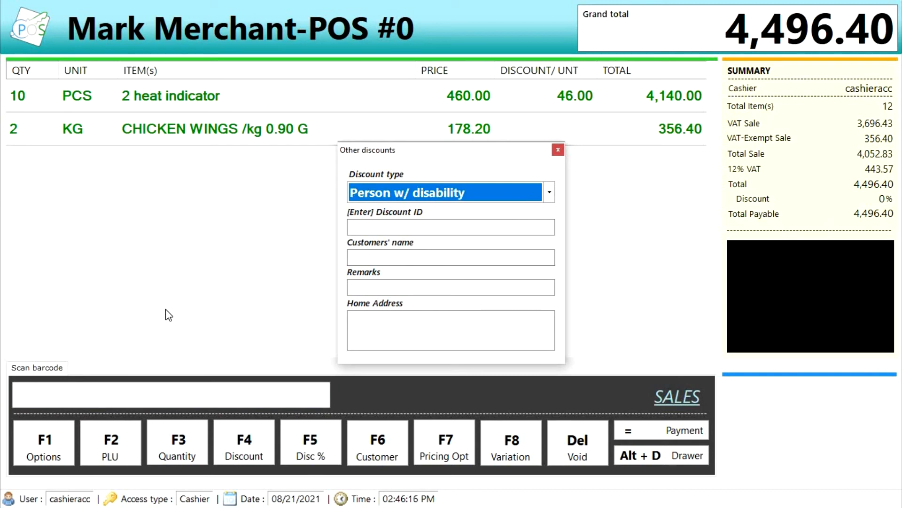
pyautogui.press('Return')
pyautogui.press('Return')
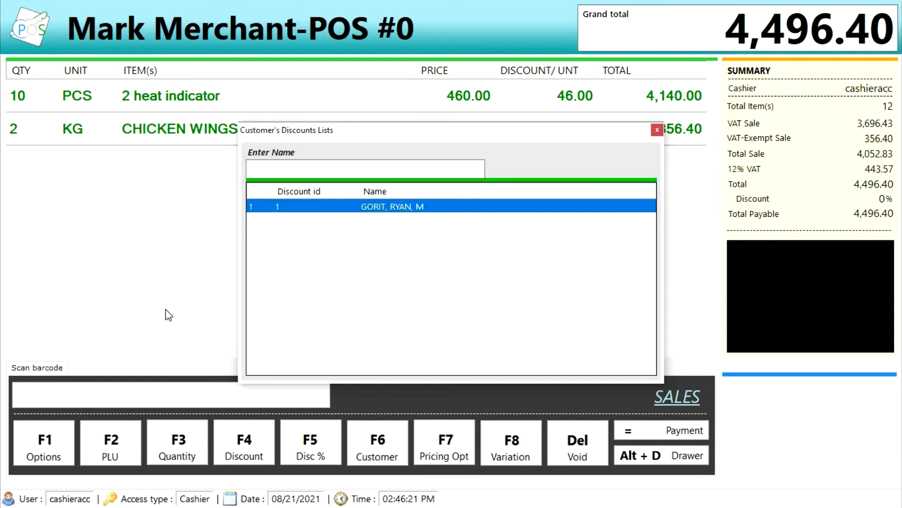
pyautogui.press('Return')
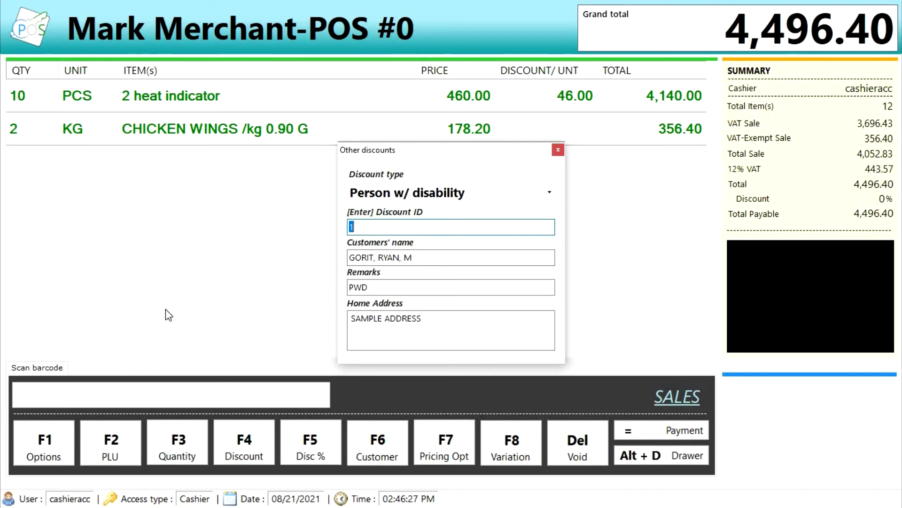
pyautogui.press('Return')
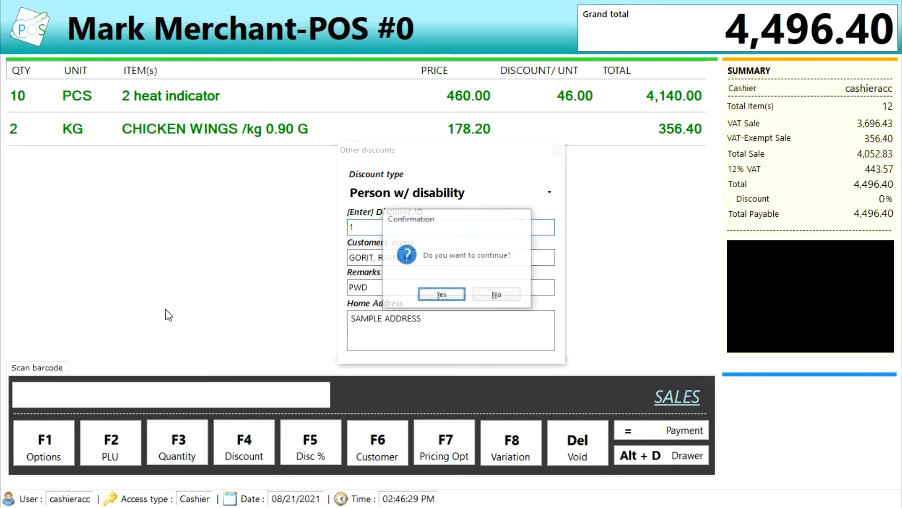
pyautogui.press('Return')
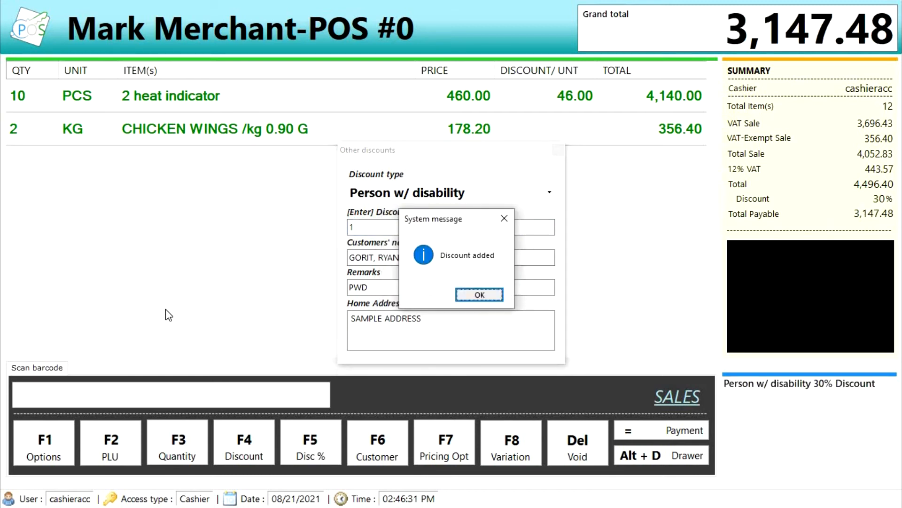
pyautogui.press('Return')
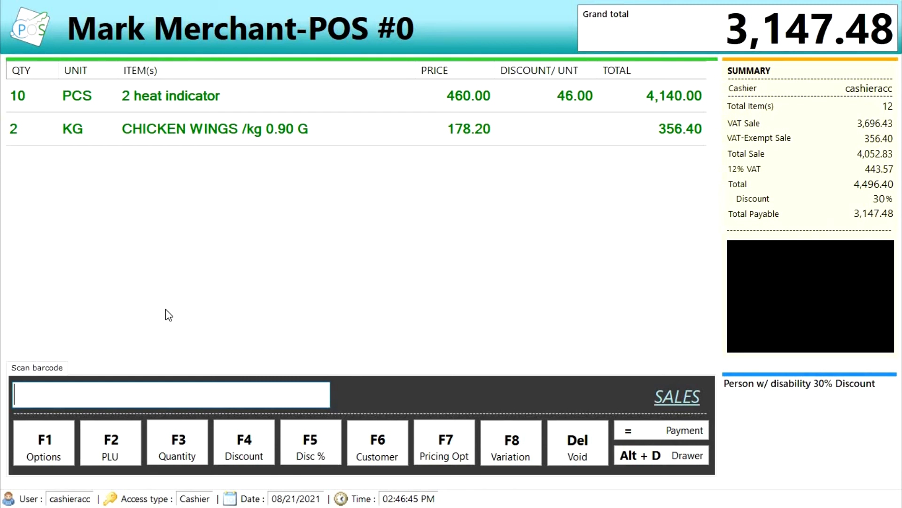
# - Bring up Sales Adjustments > Other discounts again from the options list
pyautogui.press('F1')
pyautogui.press('Down')
pyautogui.press('Down')
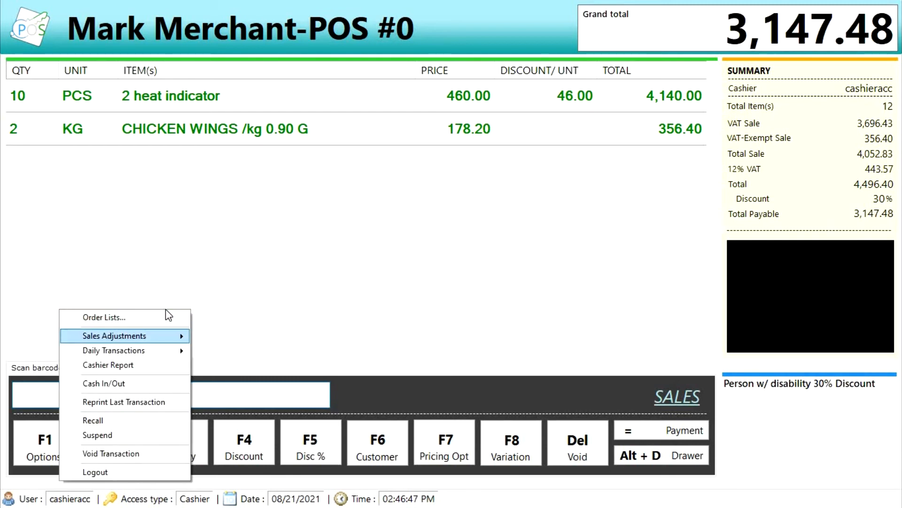
pyautogui.press('Right')
# - Remove the Person w/ disability discount, restoring the 4,496.40 total
pyautogui.press('Return')
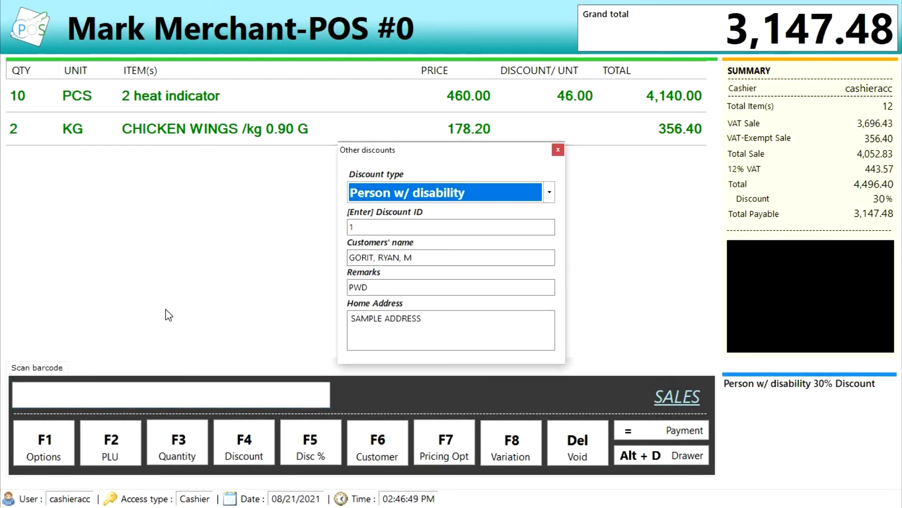
pyautogui.press('Delete')
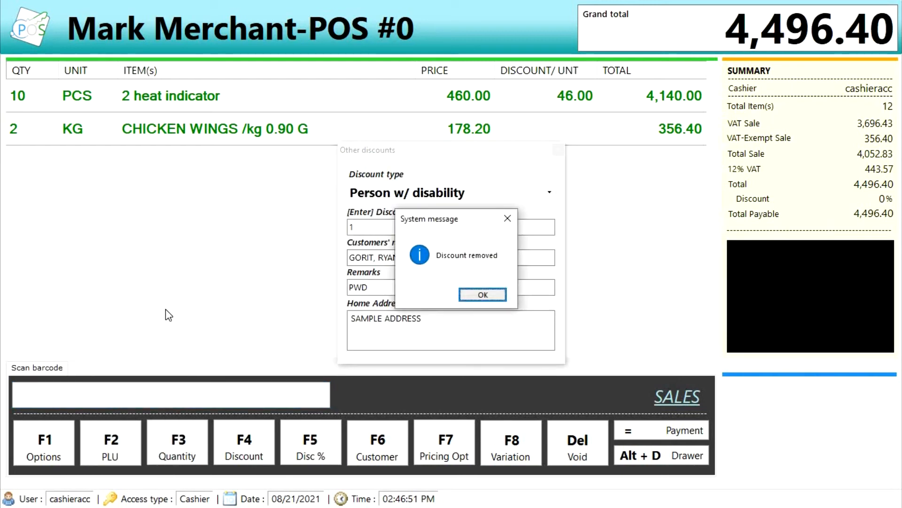
pyautogui.press('Return')
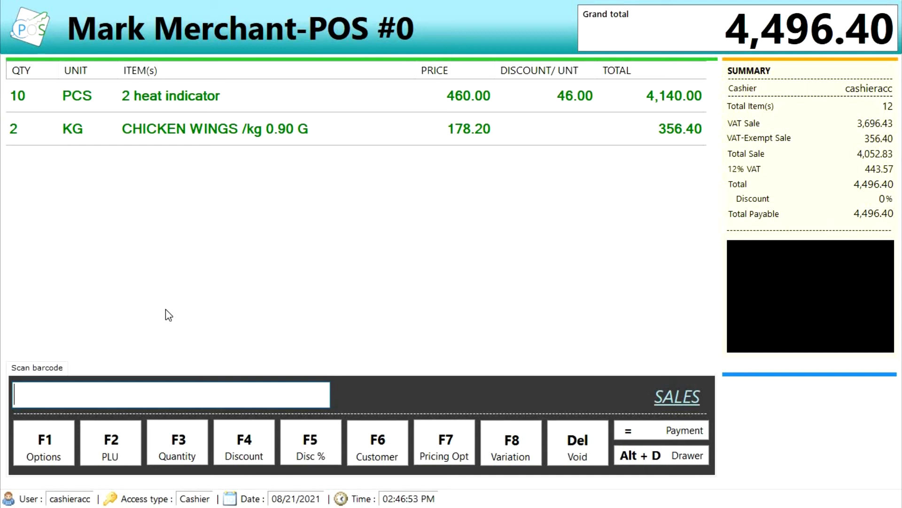
# - Show the Reading Z-X choices under Daily Transactions in the options list
pyautogui.press('F1')
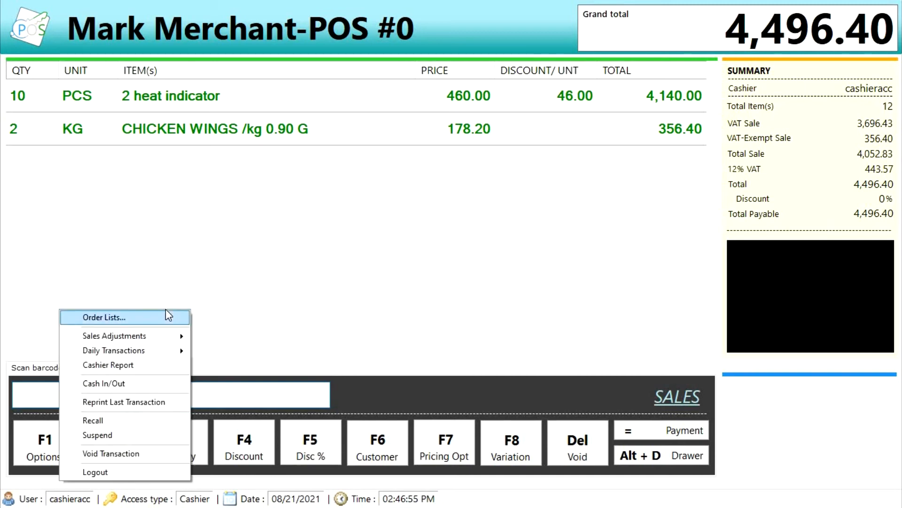
pyautogui.press('Down')
pyautogui.press('Down')
pyautogui.press('Right')
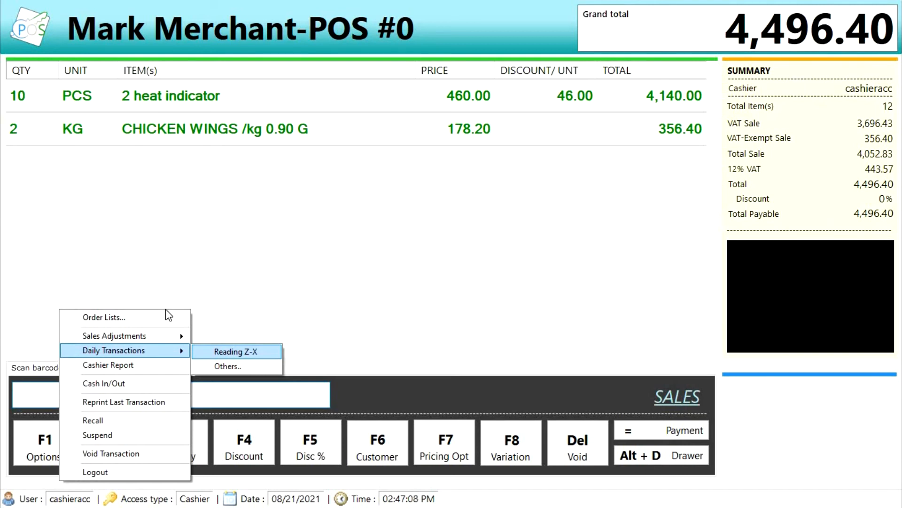
# - Void the pending sale that blocks the X reading request
pyautogui.press('Return')
pyautogui.press('Return')
pyautogui.press('F1')
pyautogui.press('Up')
pyautogui.press('Up')
pyautogui.press('Return')
# - Generate the authorized X reading, showing gross sales 100.00 and NRGT 2,851.00 full-size
pyautogui.press('Return')
pyautogui.press('F1')
pyautogui.press('Down')
pyautogui.press('Down')
pyautogui.press('Right')
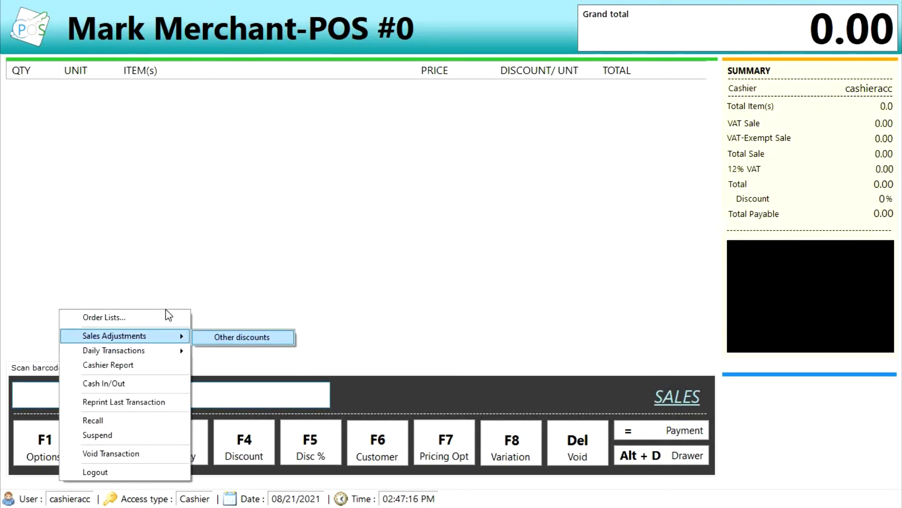
pyautogui.press('Left')
pyautogui.press('Down')
pyautogui.press('Right')
pyautogui.press('Return')
pyautogui.write('mark')
pyautogui.press('Tab')
pyautogui.write('****')
pyautogui.press('Return')
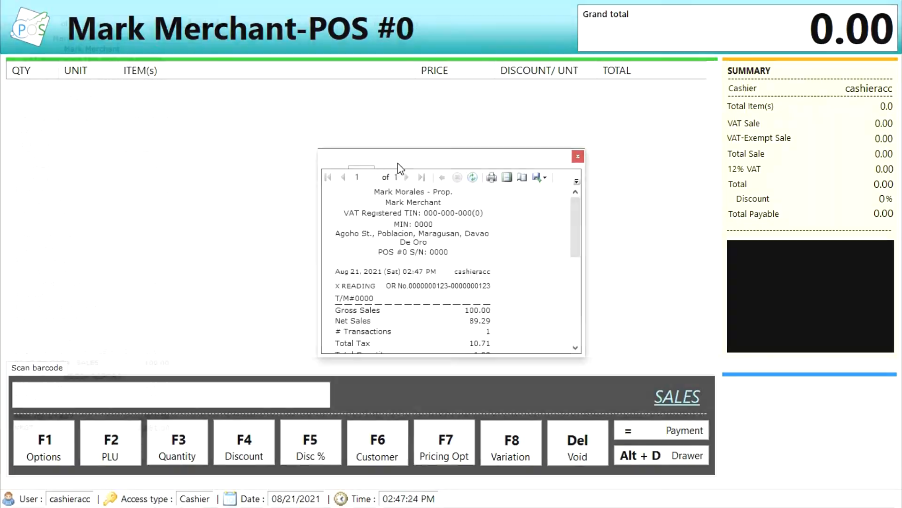
pyautogui.doubleClick(397, 163)
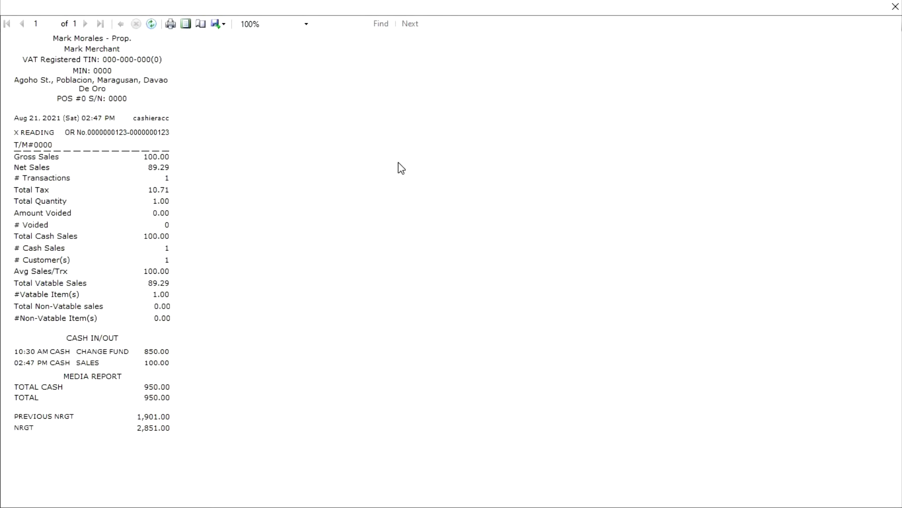
pyautogui.click(895, 12)
pyautogui.press('F1')
pyautogui.press('Down')
pyautogui.press('Down')
pyautogui.press('Down')
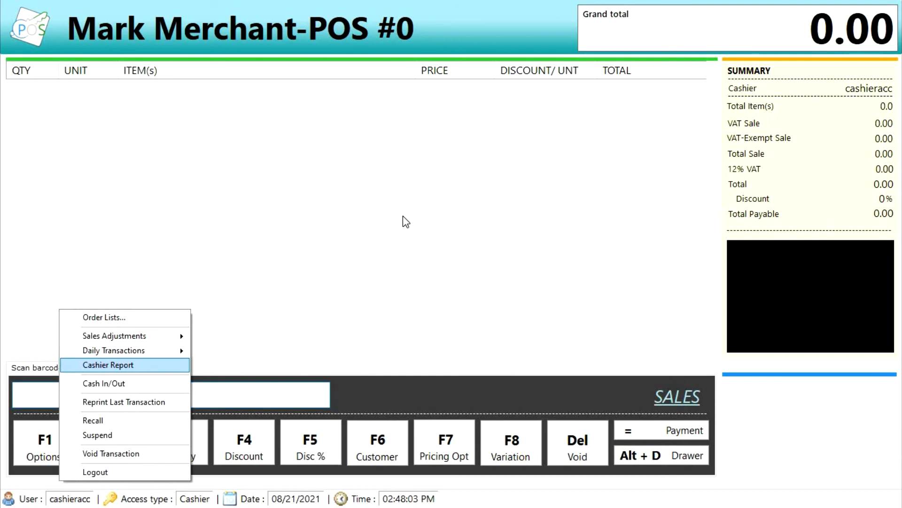
pyautogui.press('Down')
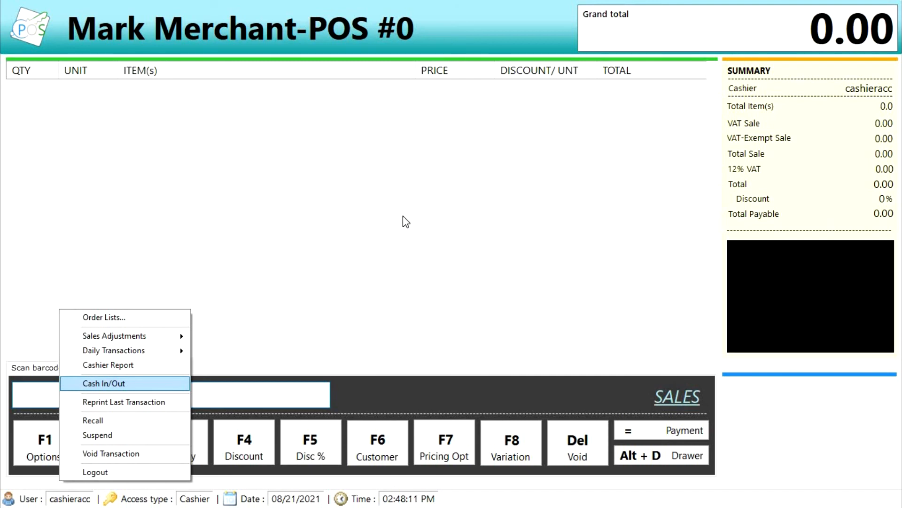
pyautogui.press('Down')
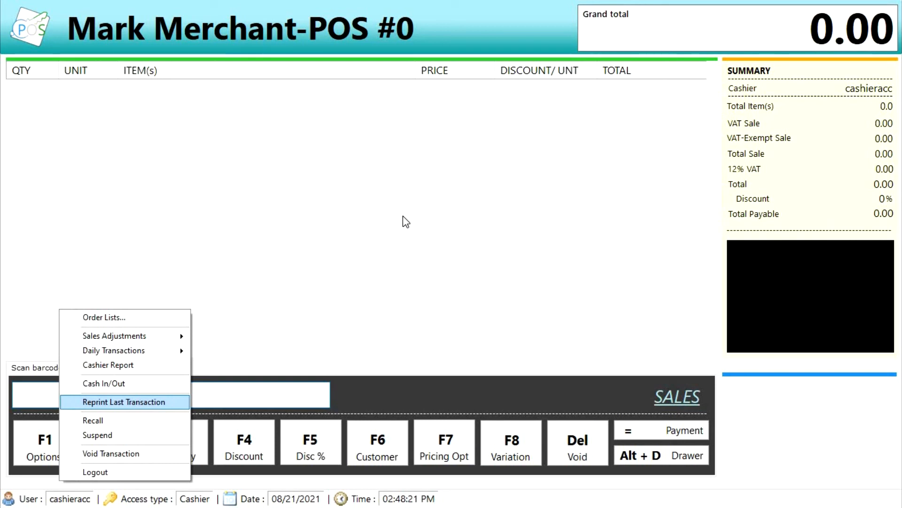
pyautogui.press('Down')
pyautogui.press('Down')
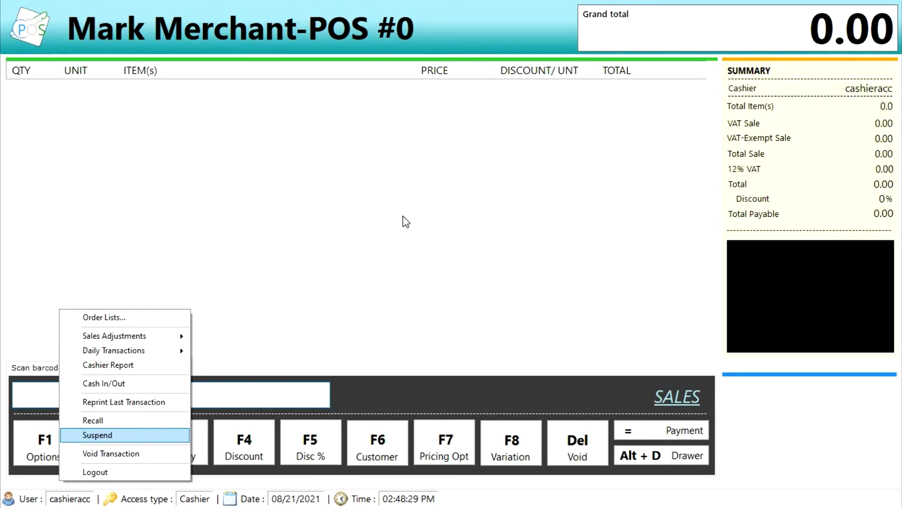
pyautogui.press('Up')
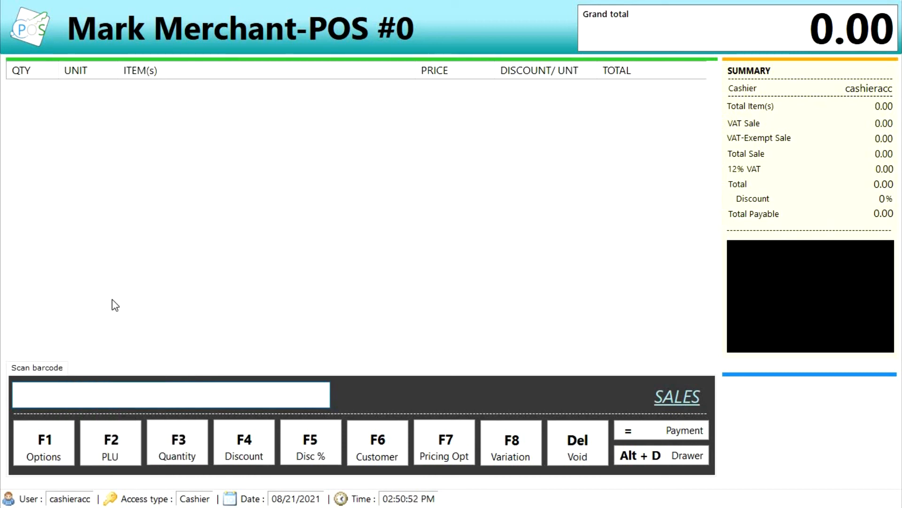
# - Add four slippers, including coolsi special desing and KYDD sport #23, totalling 435.00
pyautogui.press('F2')
pyautogui.press('Return')
pyautogui.press('F2')
pyautogui.press('Return')
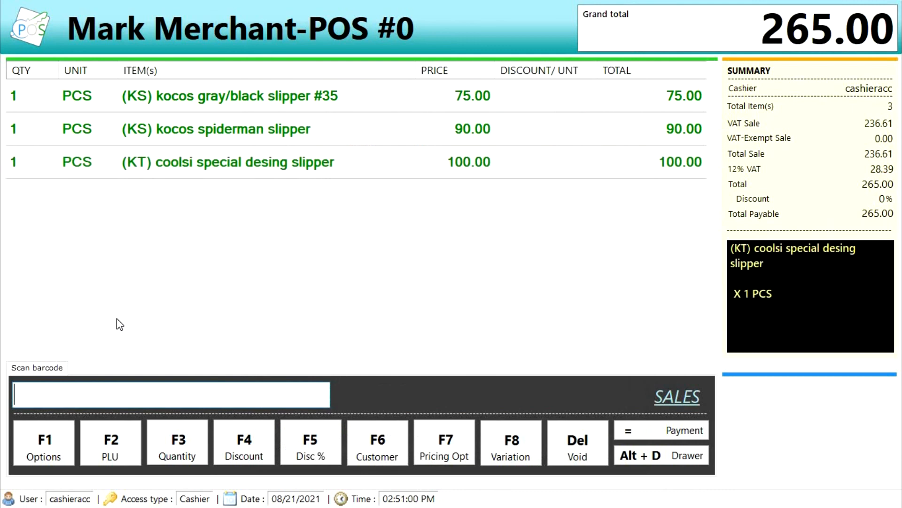
pyautogui.press('F2')
pyautogui.press('Return')
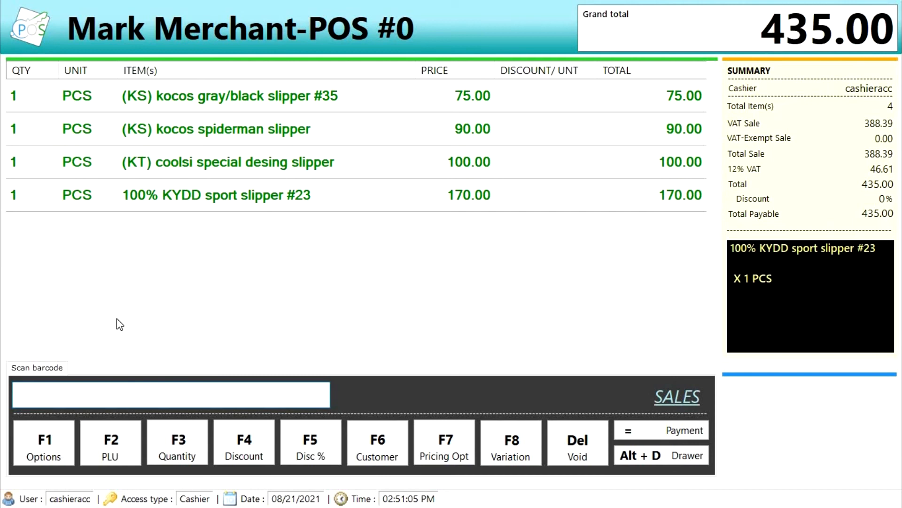
# - Suspend the slipper sale with account username and password, clearing the screen to 0.00
pyautogui.press('F1')
pyautogui.press('Down')
pyautogui.press('Down')
pyautogui.press('Down')
pyautogui.press('Down')
pyautogui.press('Down')
pyautogui.press('Down')
pyautogui.press('Down')
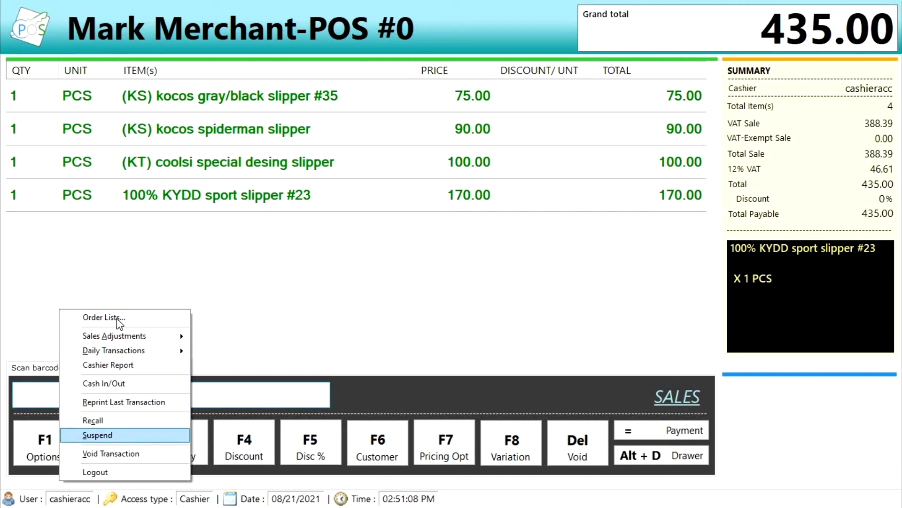
pyautogui.press('Return')
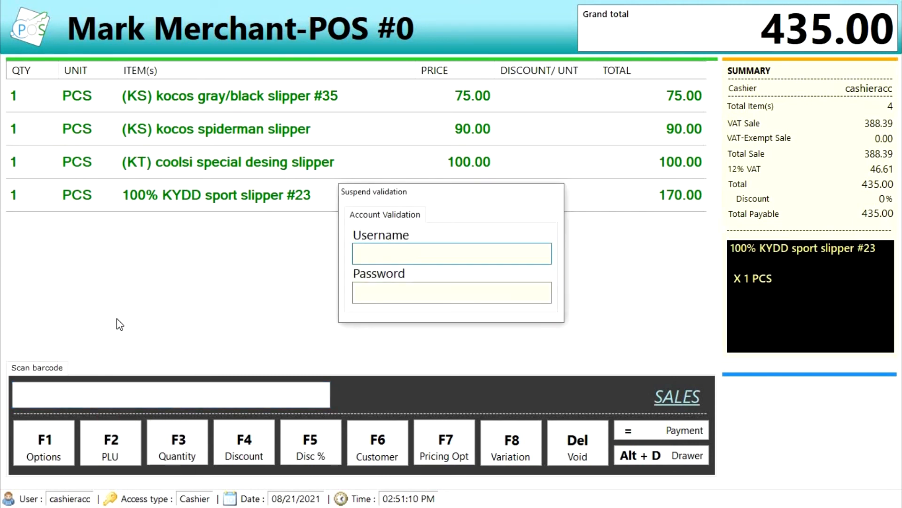
pyautogui.write('mark')
pyautogui.press('Tab')
pyautogui.write('****')
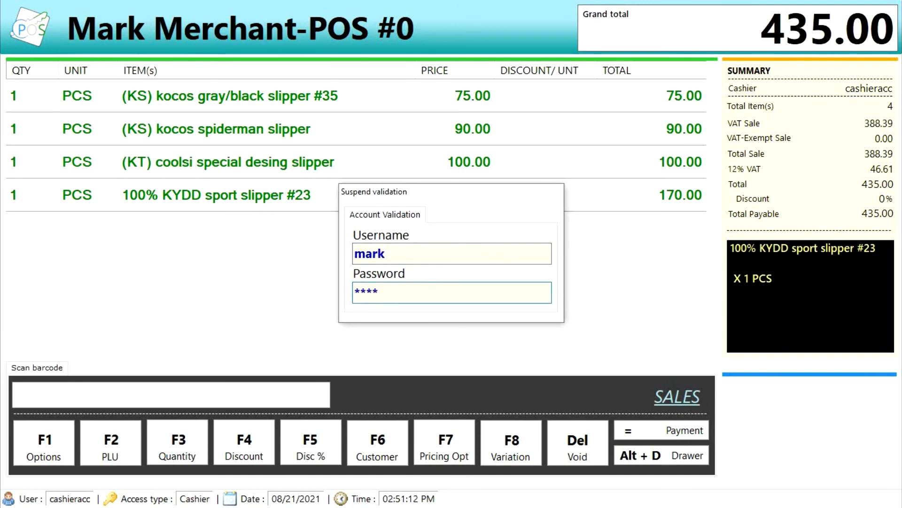
pyautogui.press('Return')
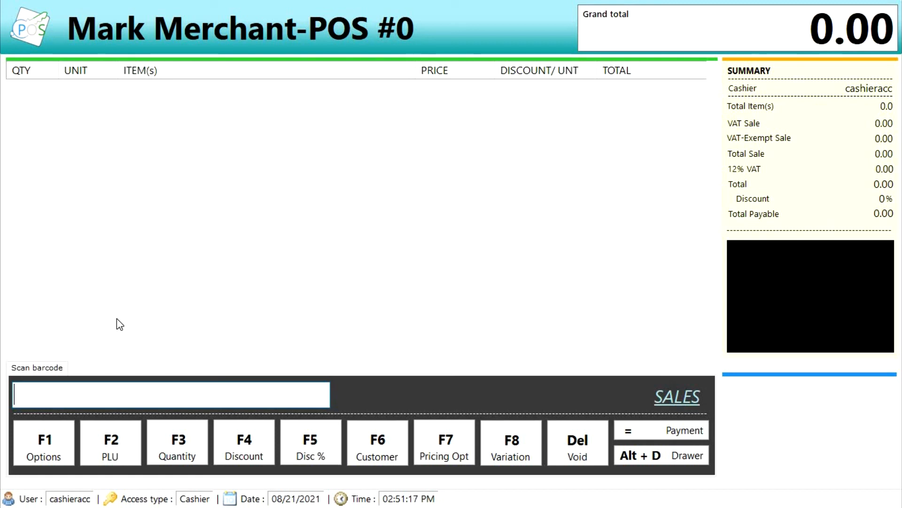
# - Recall suspended sale ID 1, restoring the four slippers and 435.00 total
pyautogui.press('F1')
pyautogui.press('Down')
pyautogui.press('Down')
pyautogui.press('Down')
pyautogui.press('Down')
pyautogui.press('Down')
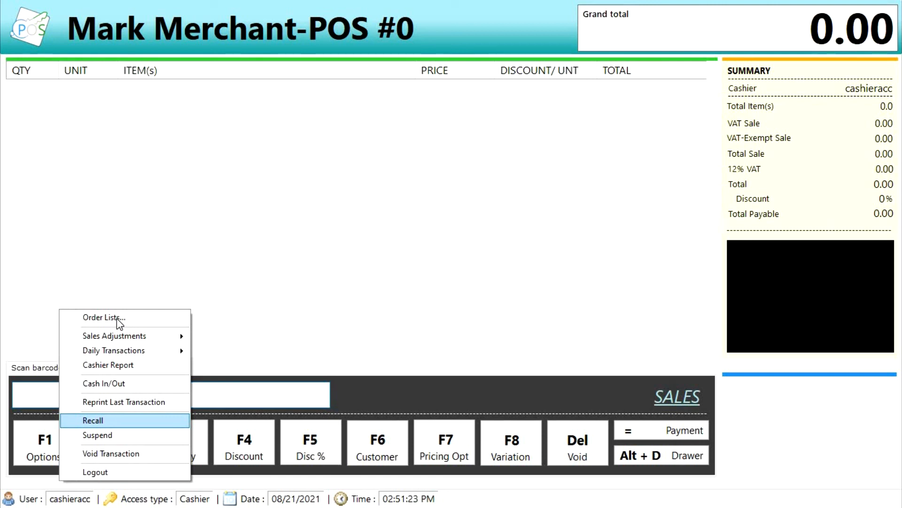
pyautogui.press('Return')
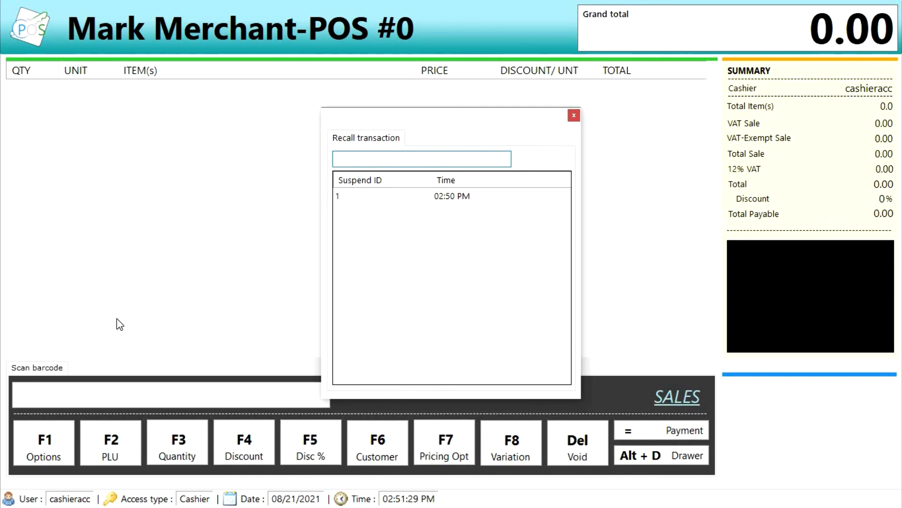
pyautogui.press('Down')
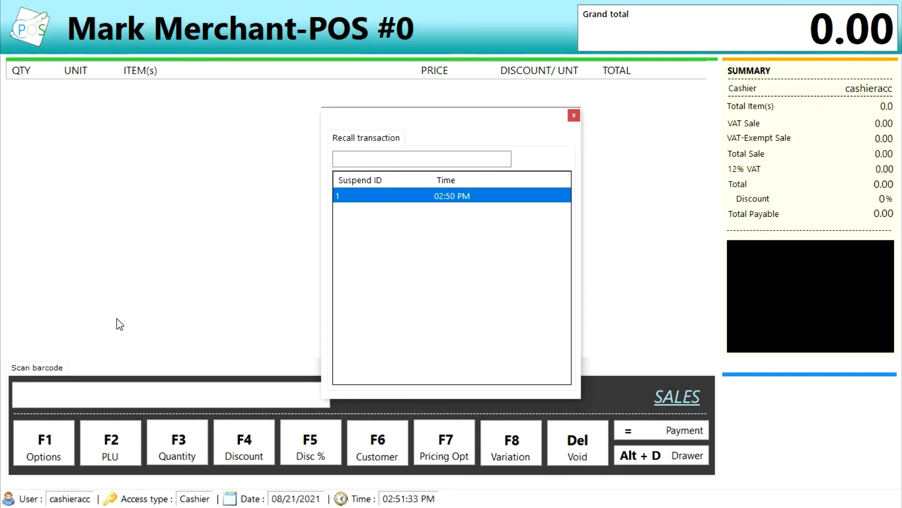
pyautogui.press('Return')
pyautogui.press('Return')
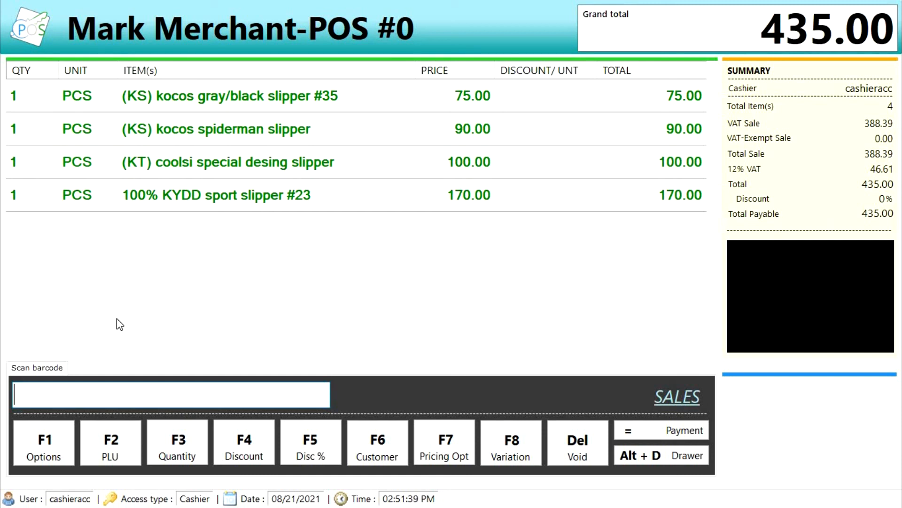
# - Void the recalled four-slipper 435.00 sale, authorizing it with the account username and password
pyautogui.press('F1')
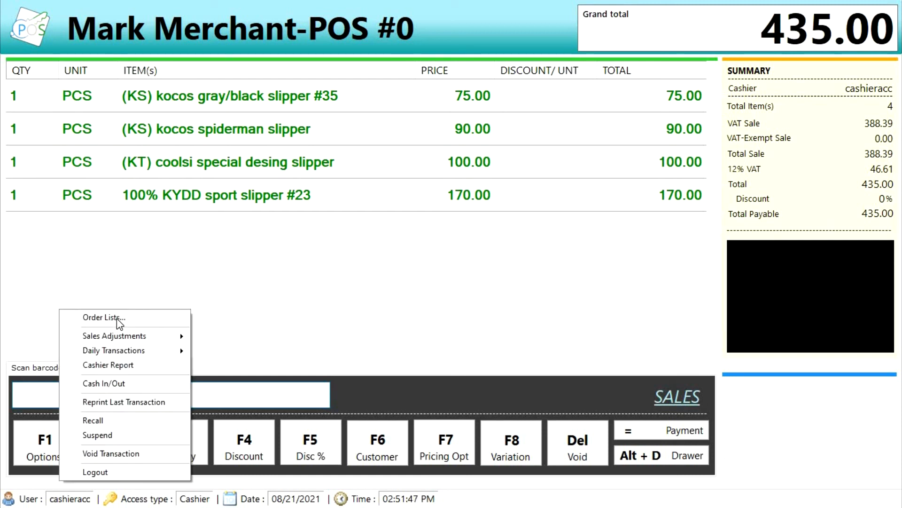
pyautogui.press('Down')
pyautogui.press('Down')
pyautogui.press('Down')
pyautogui.press('Down')
pyautogui.press('Down')
pyautogui.press('Down')
pyautogui.press('Down')
pyautogui.press('Down')
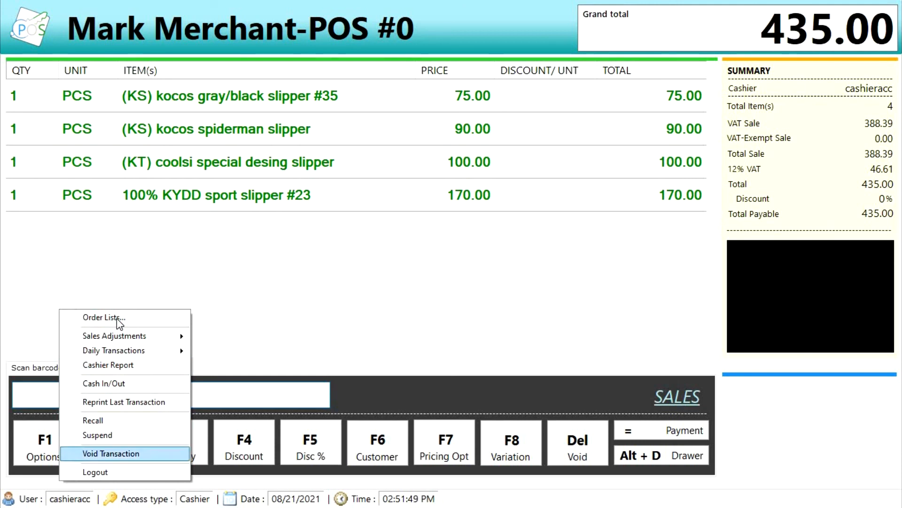
pyautogui.press('Return')
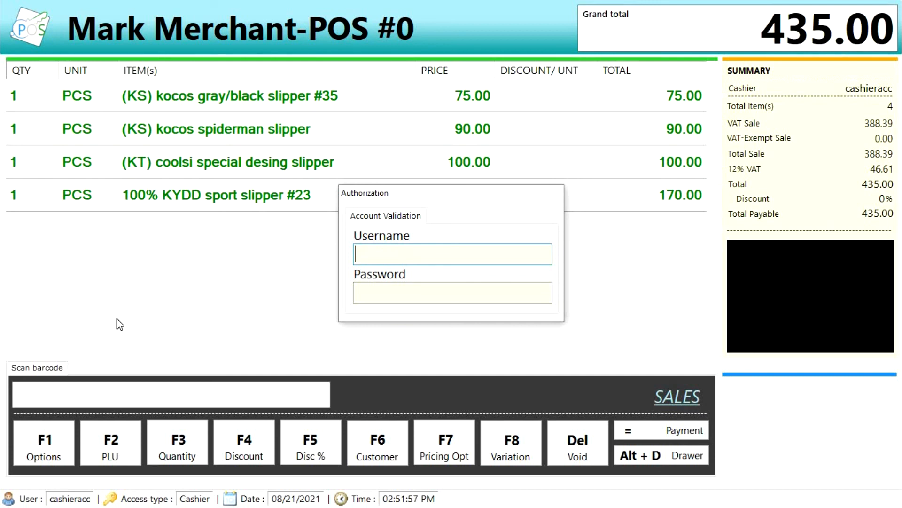
pyautogui.write('mark')
pyautogui.press('Tab')
pyautogui.write('****')
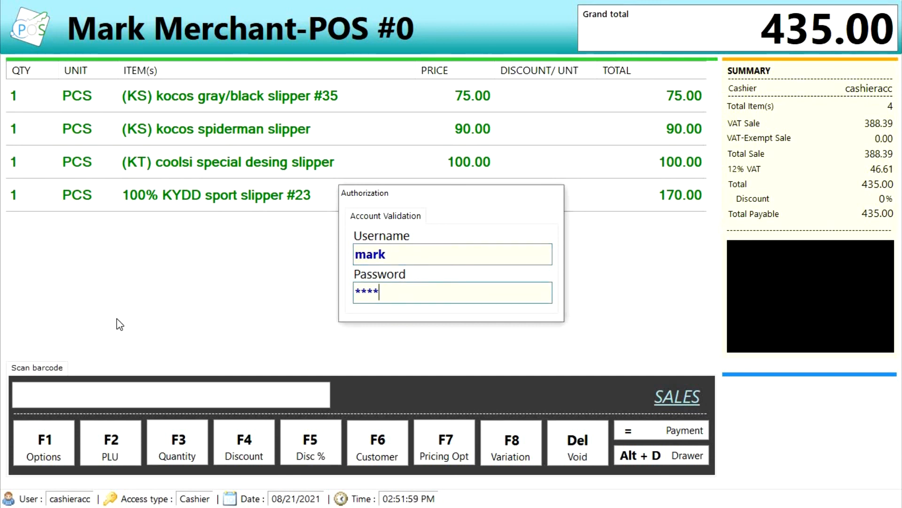
pyautogui.press('Return')
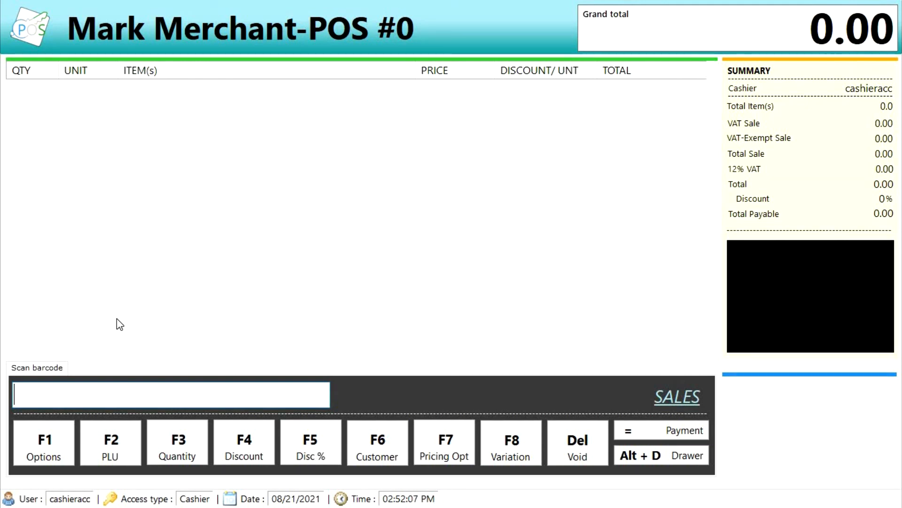
# - Add four slippers to a new sale: kocos gray/black #35, kocos spiderman, coolsi kangtai and coolsi special desing
pyautogui.press('F2')
pyautogui.press('Return')
pyautogui.press('F2')
pyautogui.press('Return')
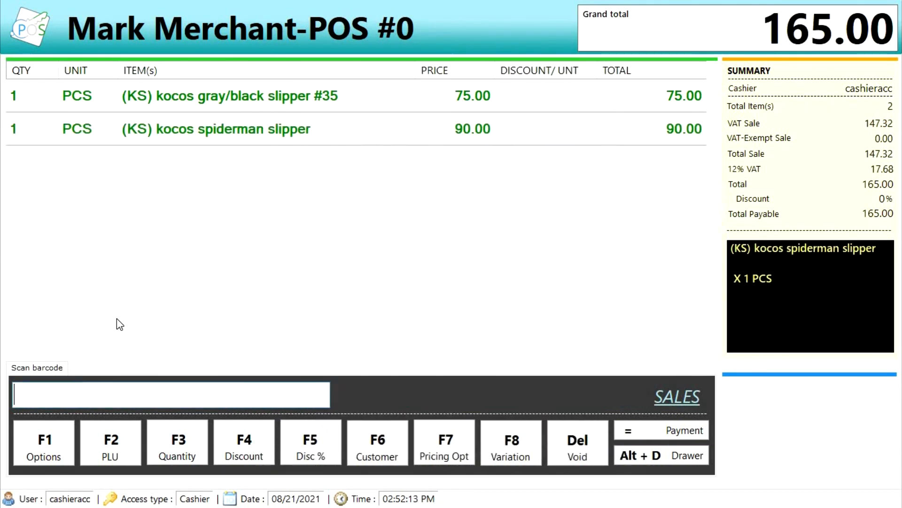
pyautogui.press('F2')
pyautogui.press('Return')
pyautogui.press('F2')
pyautogui.press('Return')
# - Pay the 365.00 total with 500 cash for 135.00 change, then close the receipt
pyautogui.write('=')
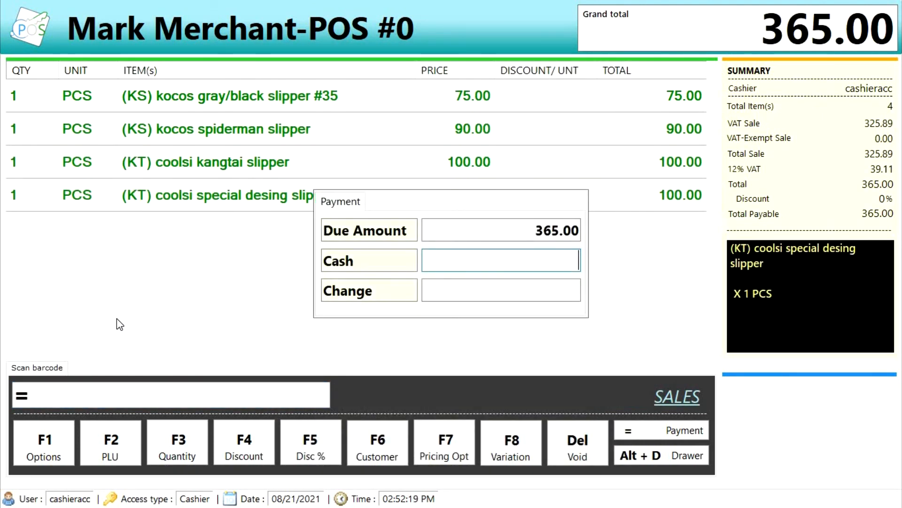
pyautogui.write('500')
pyautogui.press('Return')
pyautogui.press('Return')
pyautogui.press('Return')
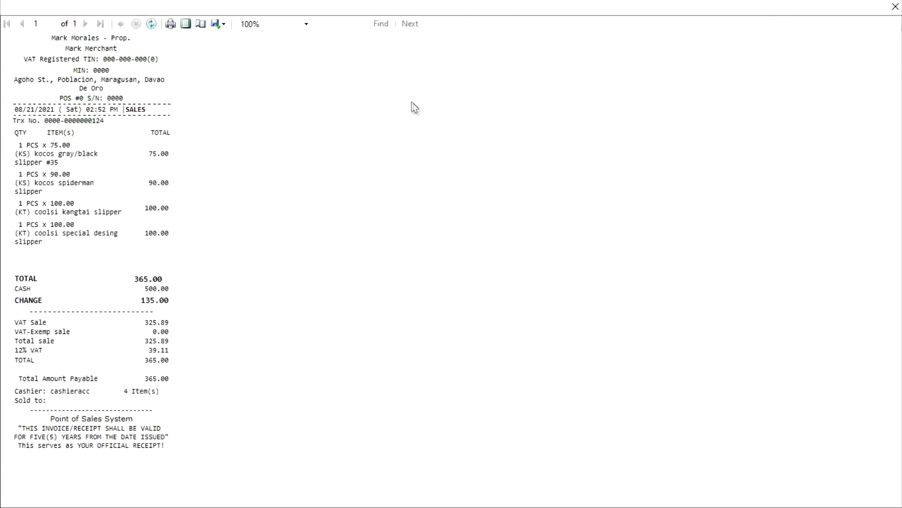
pyautogui.click(895, 7)
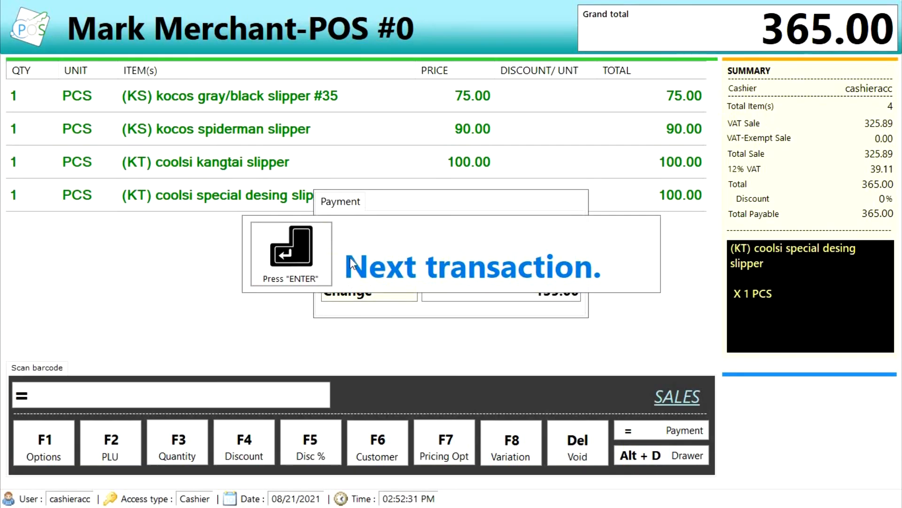
pyautogui.press('Return')
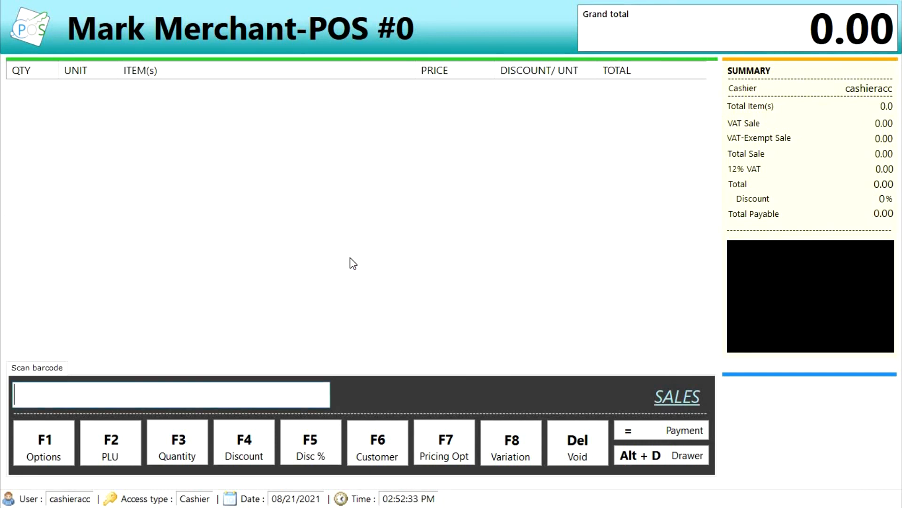